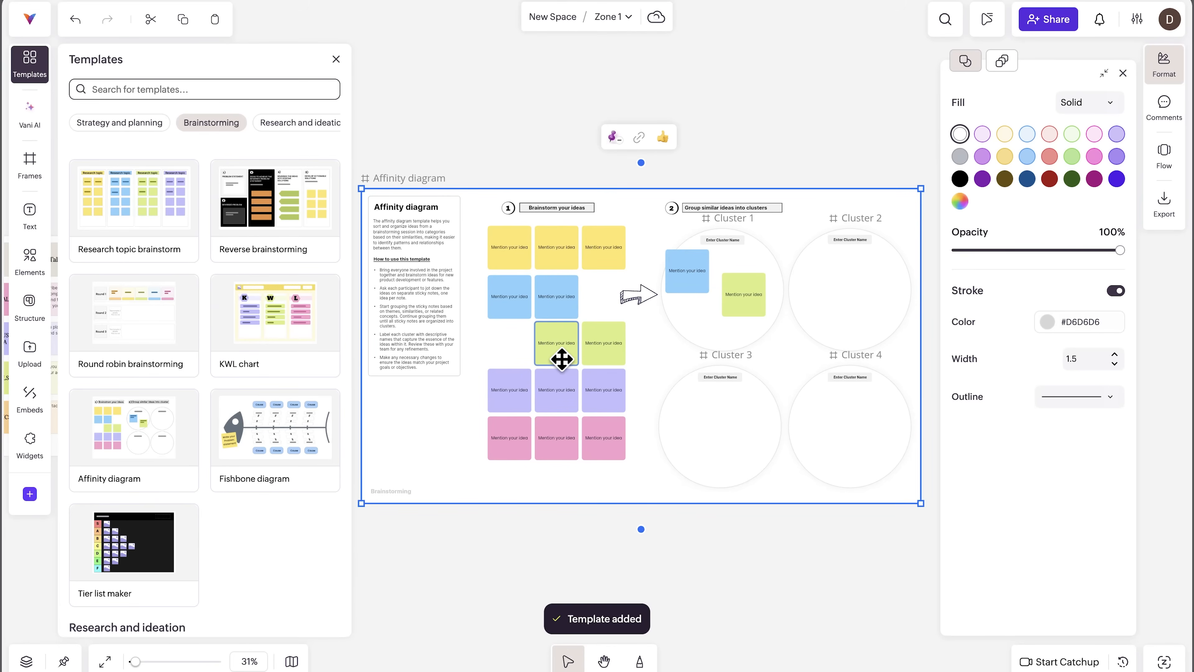
Step: Move two sticky notes from the affinity diagram's idea grid into the Cluster 3 circle
left_click_drag(564, 406, 696, 409)
left_click_drag(611, 432, 697, 411)
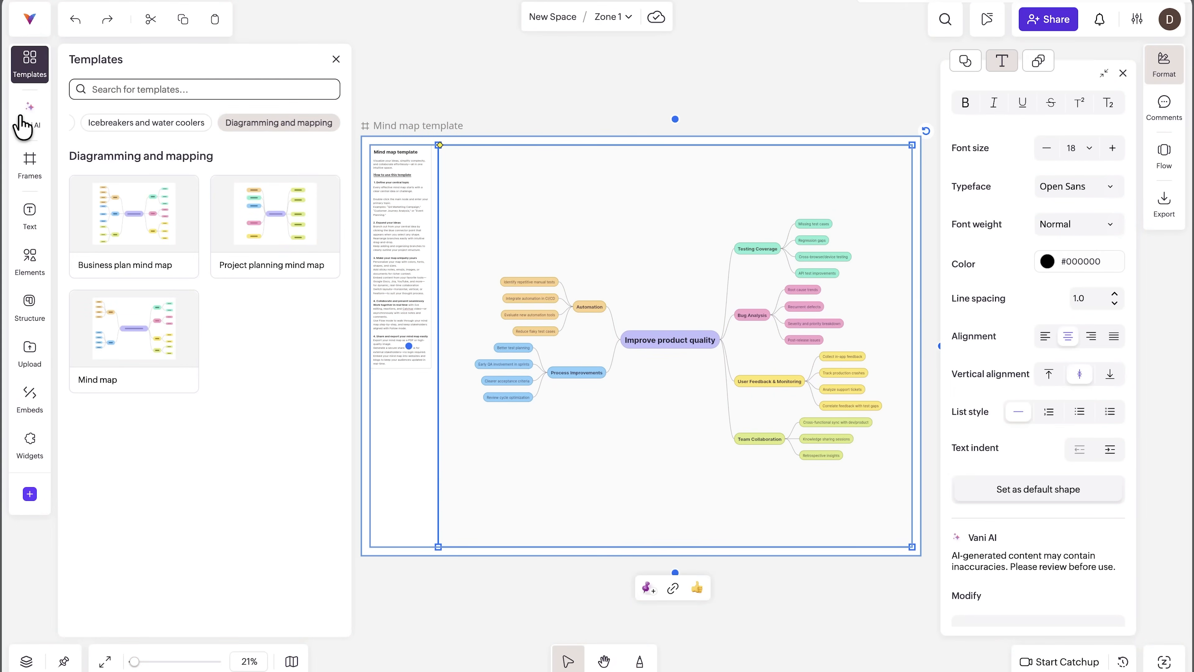
Step: Generate an AI flowchart with the prompt "Create a decision tree for a loan approval process" and add it to the zone
left_click(22, 123)
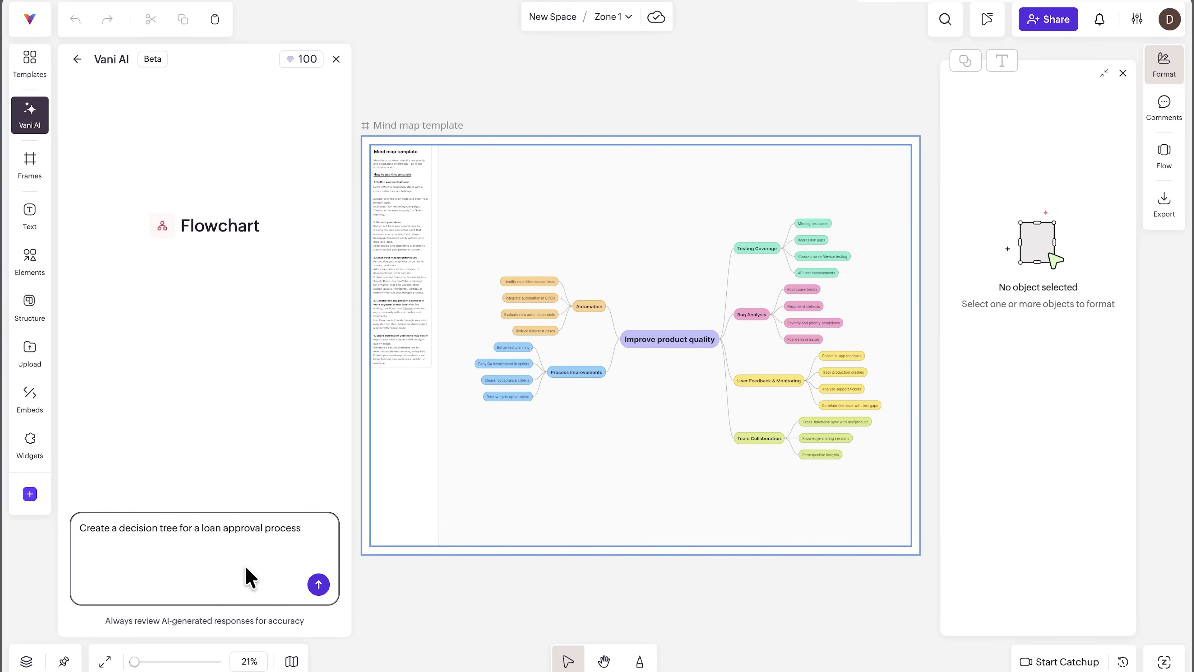
left_click(316, 586)
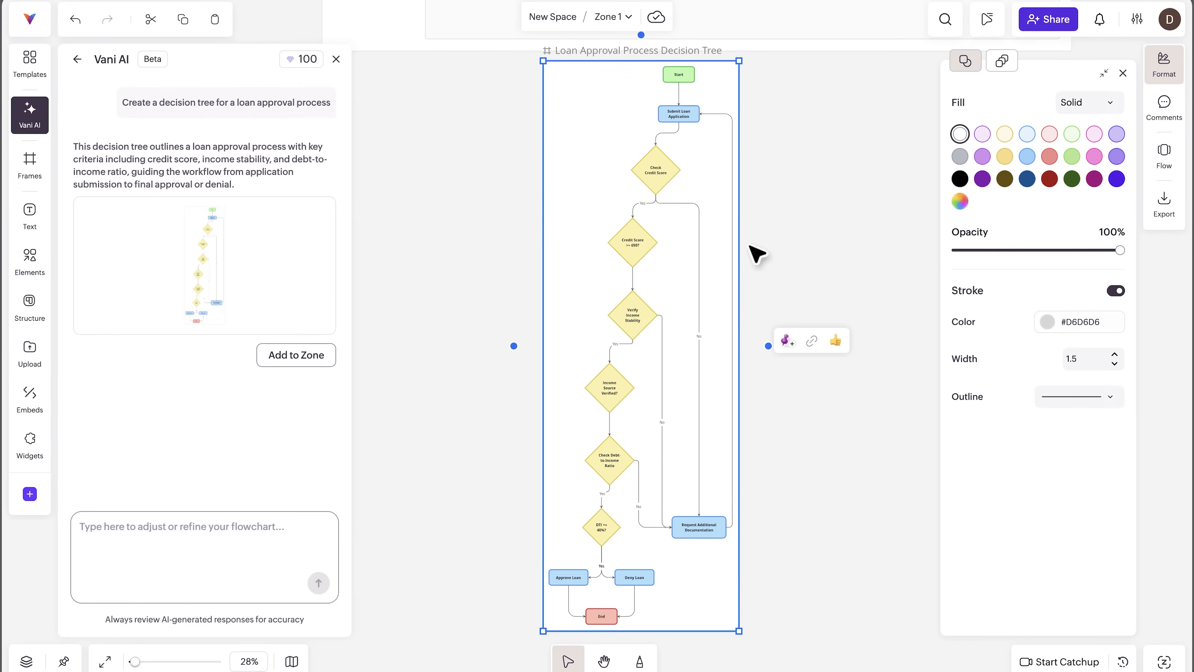
scroll(701, 256, "down", 2)
scroll(694, 254, "up", 6)
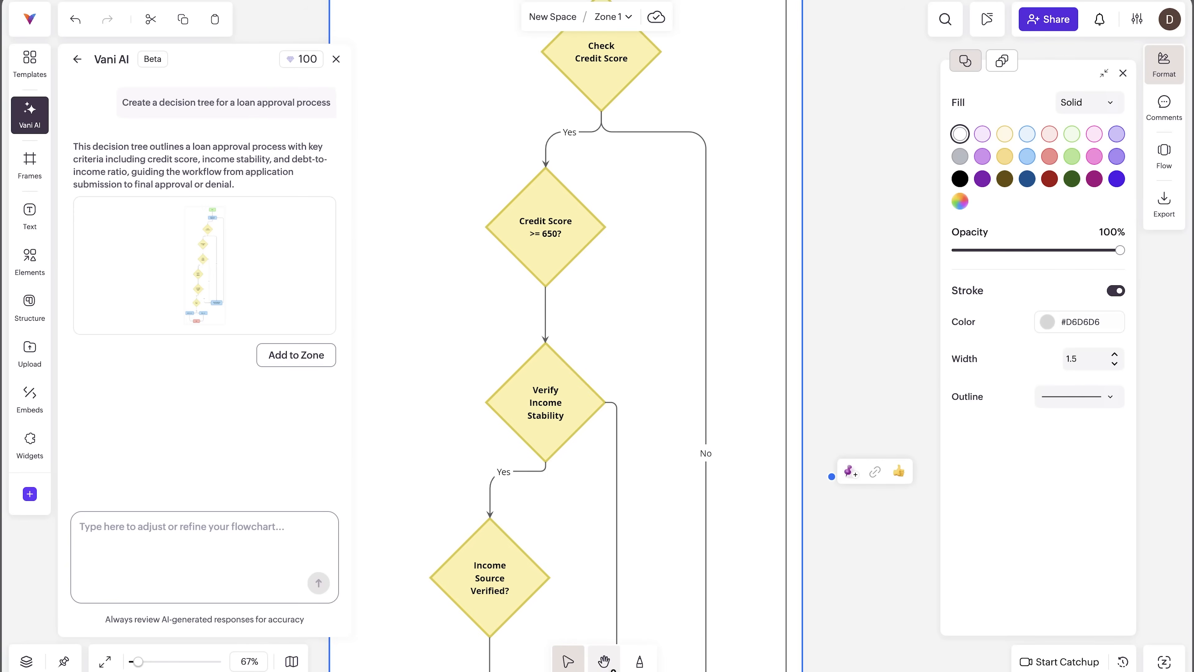
scroll(559, 485, "down", 4)
left_click_drag(502, 351, 472, 381)
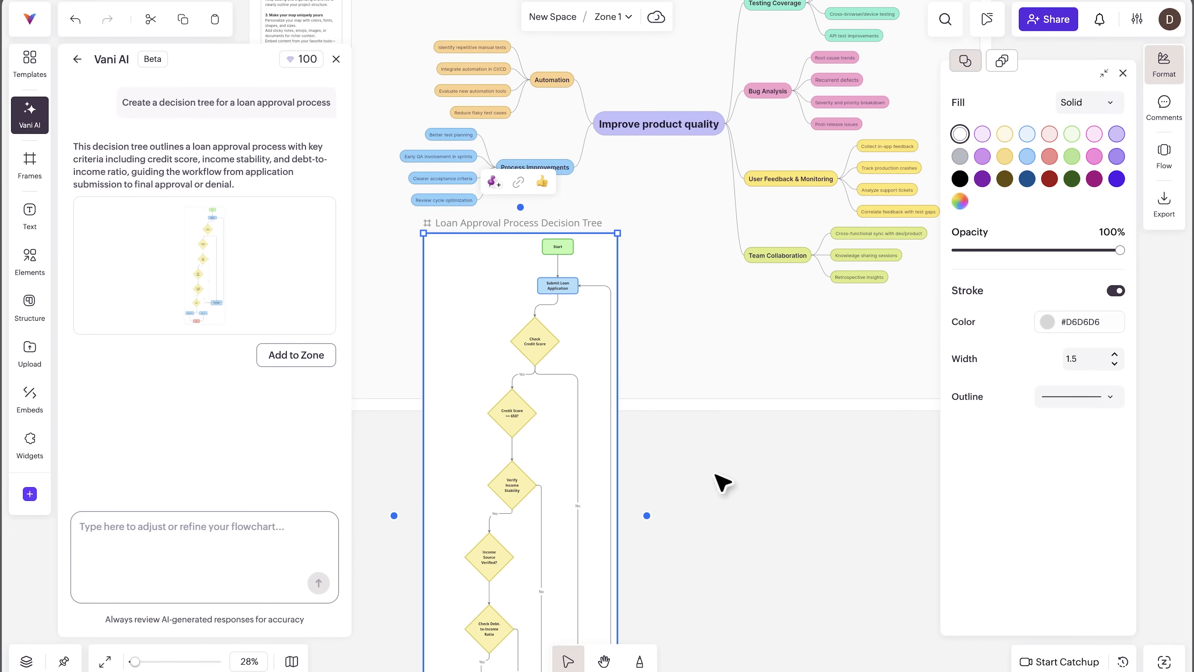
left_click(721, 485)
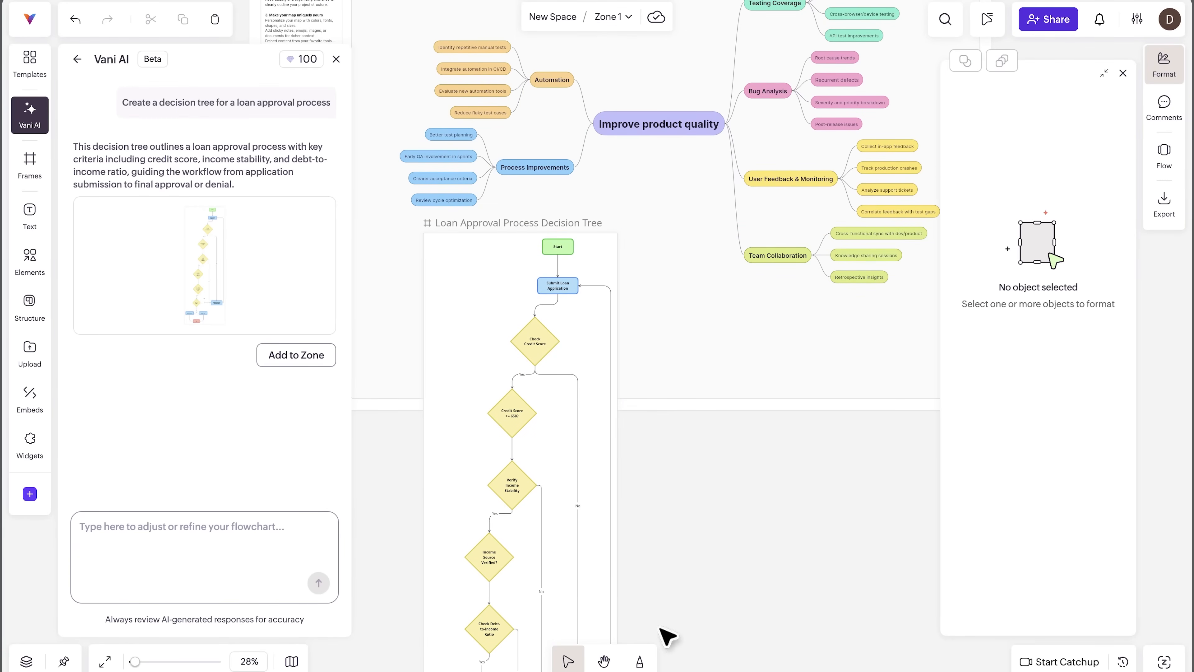
Step: Draw a short freehand pen stroke on the loan approval decision tree near its Start and Submit Loan Application boxes
left_click(639, 661)
mouse_move(565, 266)
left_mouse_down()
mouse_move(552, 259)
mouse_move(541, 306)
left_mouse_up()
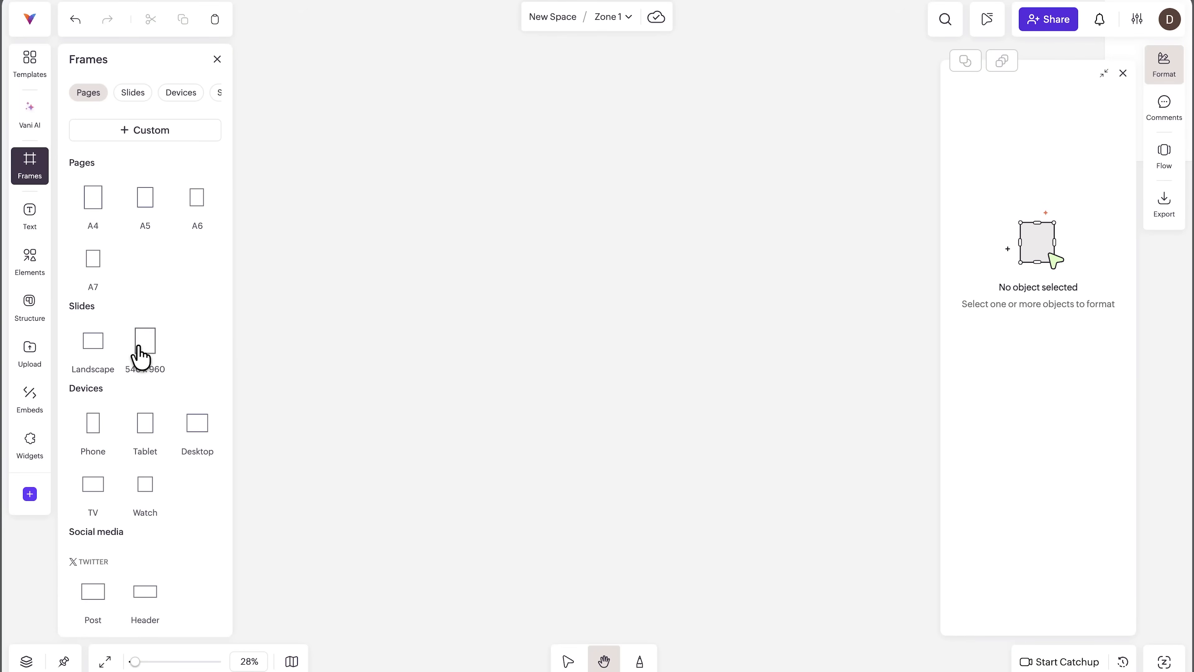
Step: Try a Phone device frame on the empty canvas and undo its insertion
scroll(152, 391, "down", 3)
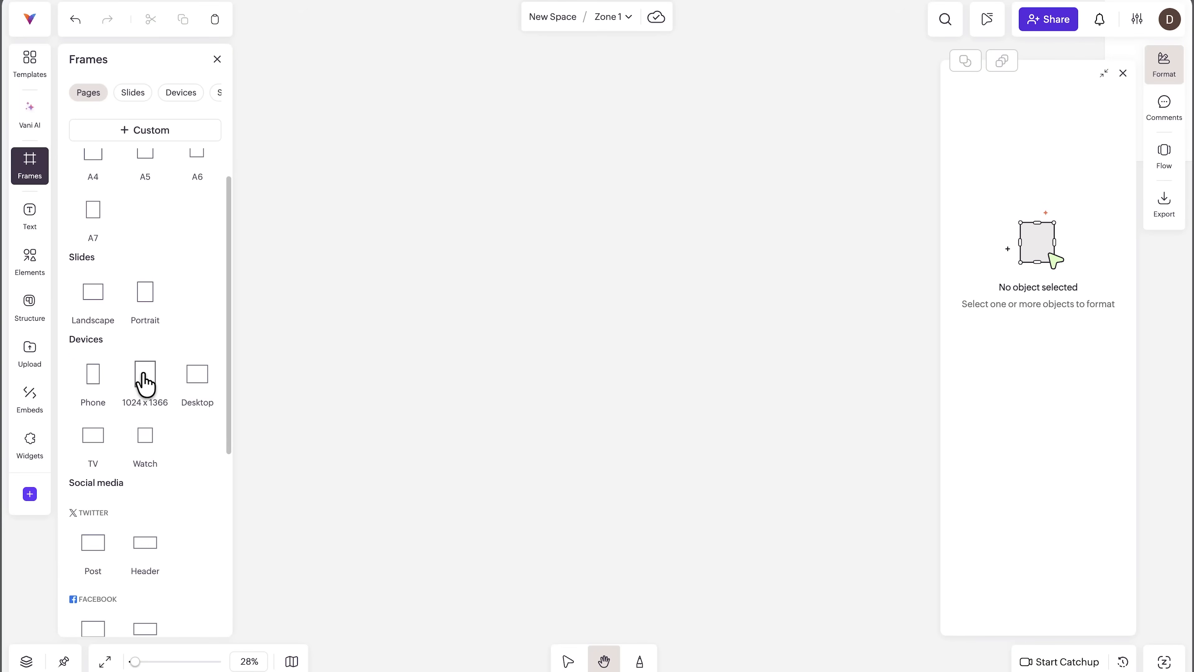
left_click(103, 325)
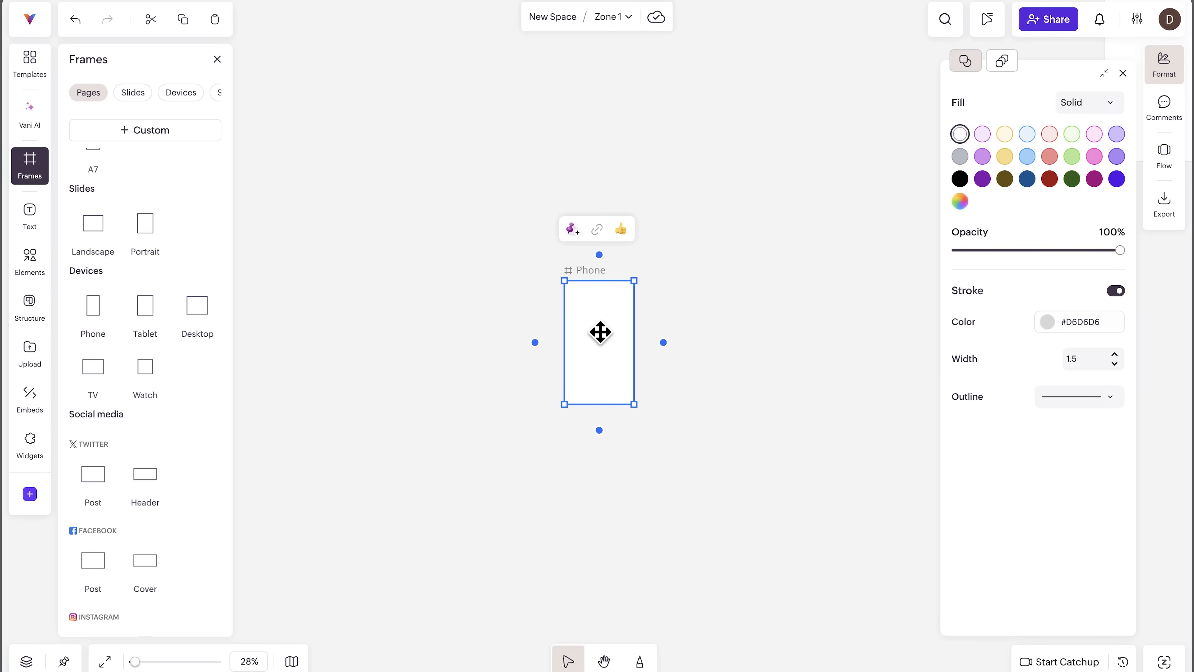
key("ctrl+z")
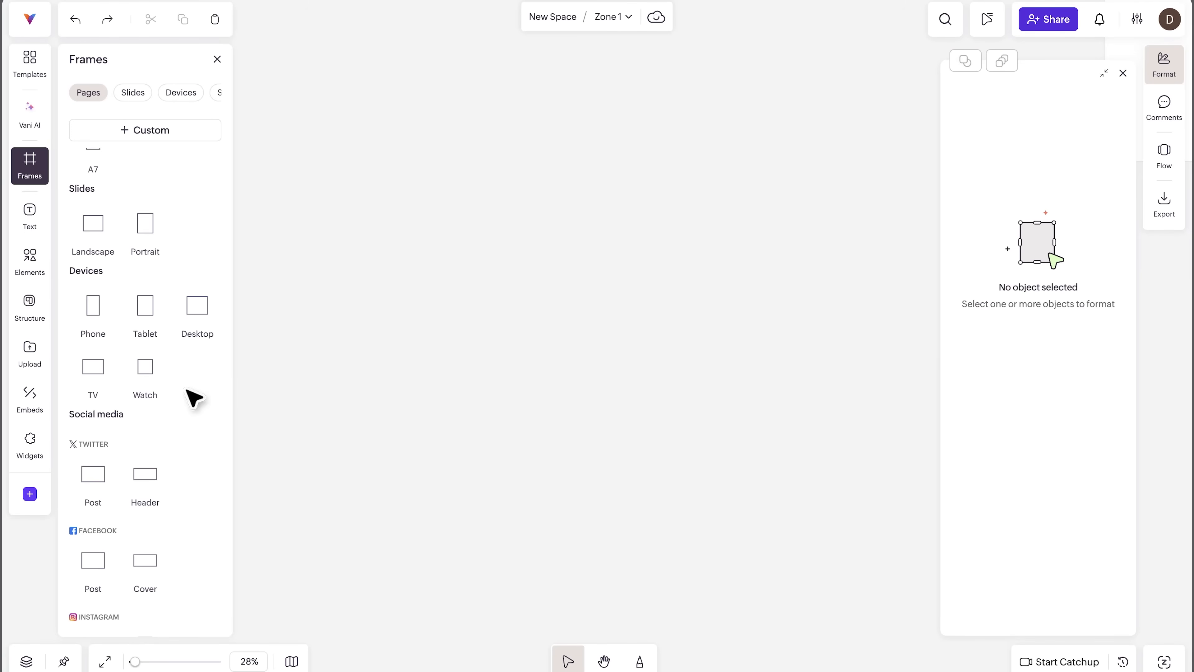
Step: Try a Twitter post frame on the empty canvas
scroll(194, 399, "down", 3)
left_click(96, 379)
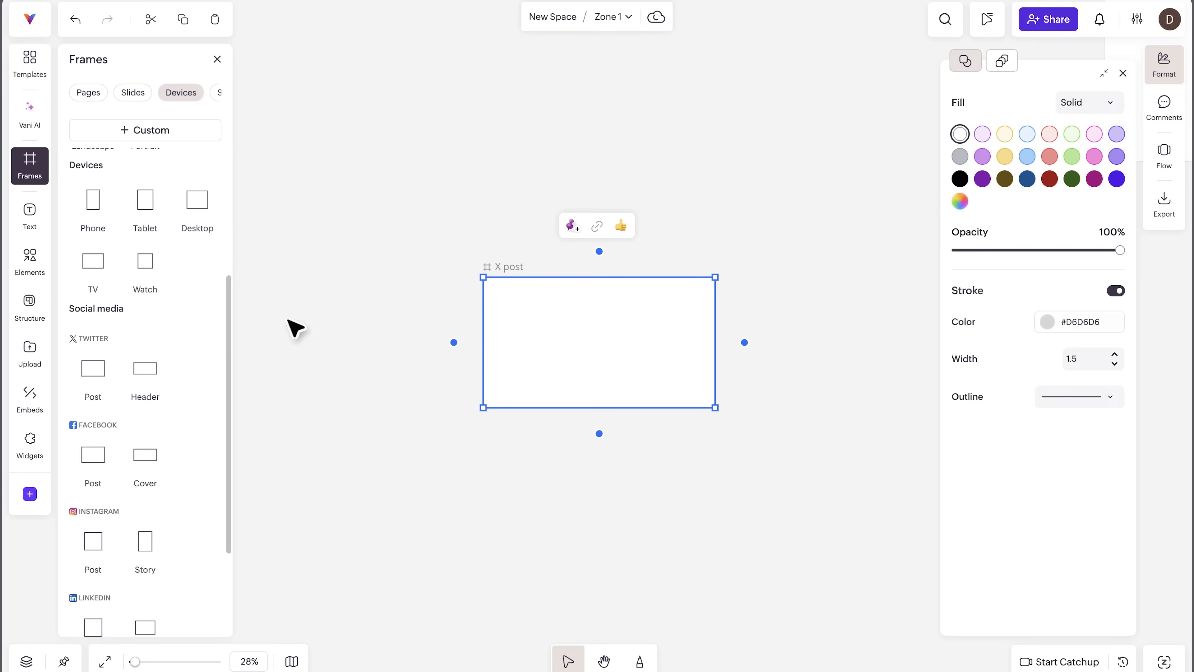
left_click(522, 459)
left_click(569, 322)
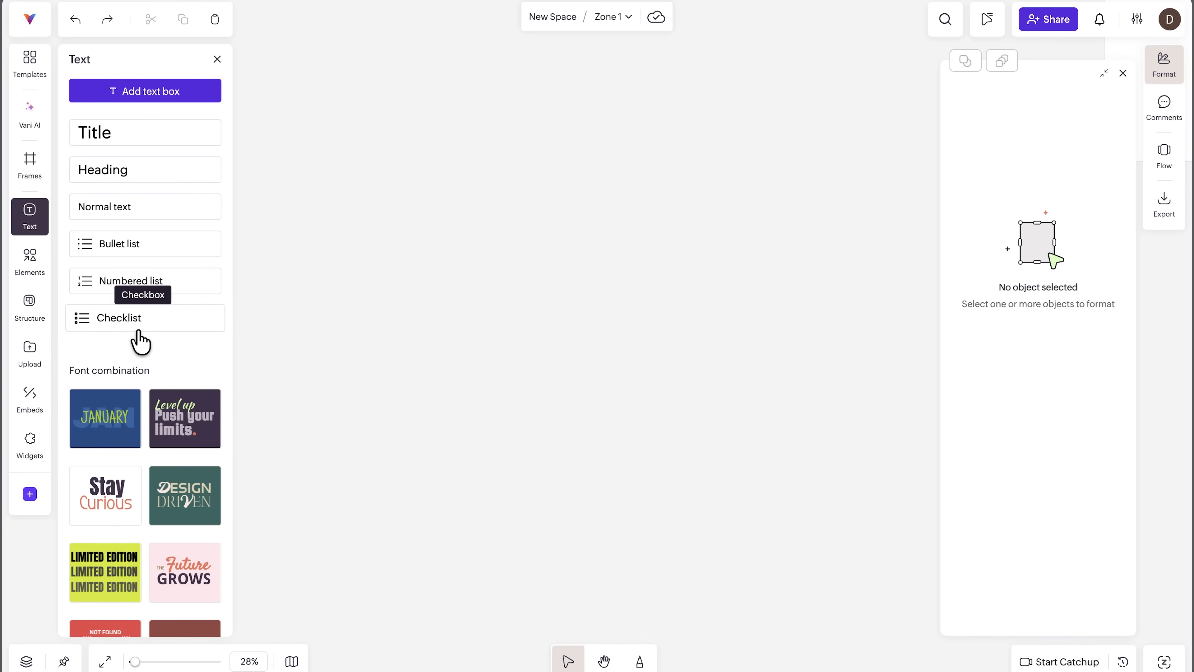
Step: Insert the "Stay Curious" font combination on the canvas
scroll(141, 344, "down", 5)
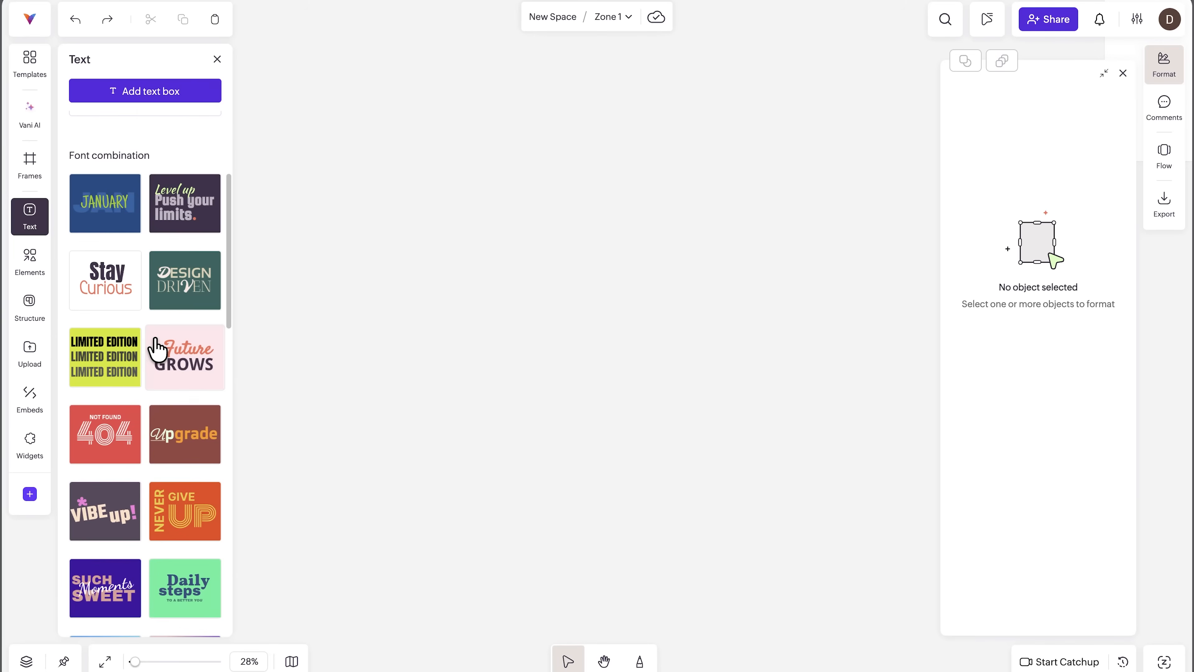
left_click(125, 278)
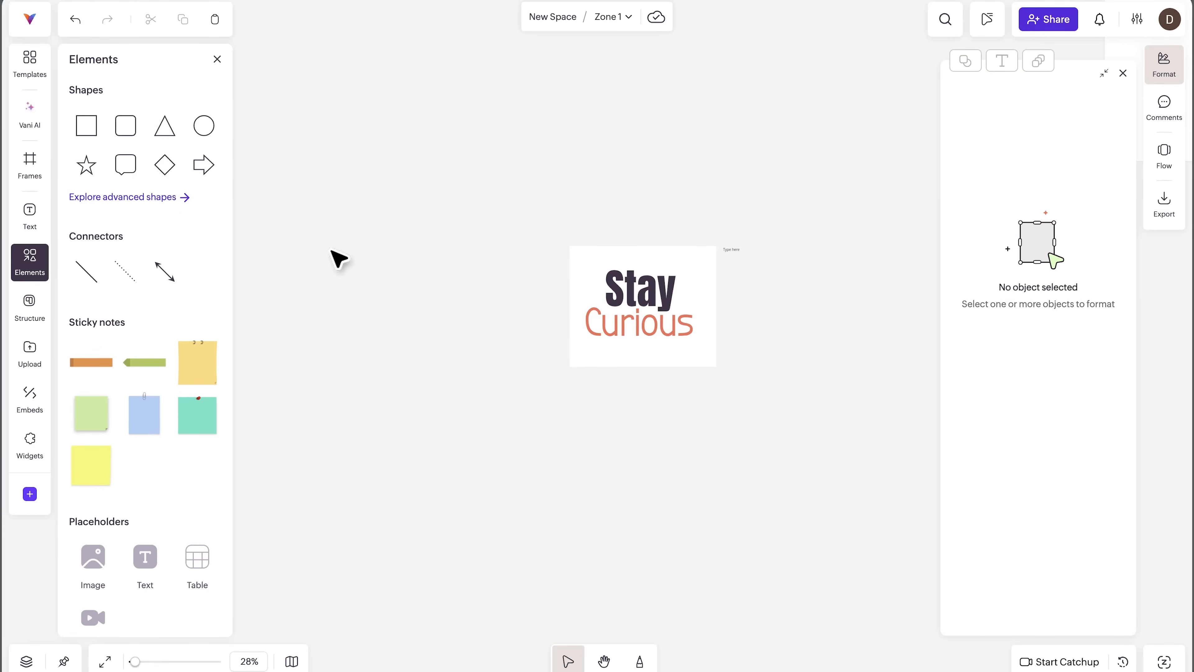
Step: Connect a vertical double-arrow line to the "Stay Curious" card's upper edge and add a circle at the line's upper end
scroll(332, 251, "up", 2)
left_click(162, 278)
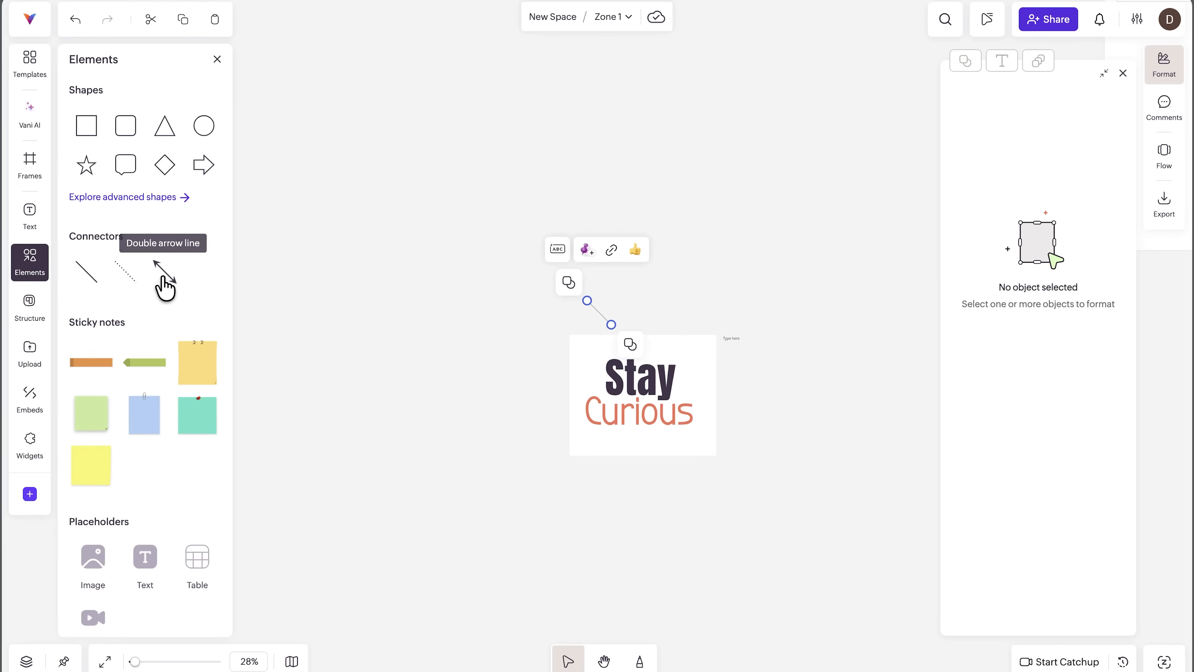
left_click_drag(587, 300, 642, 278)
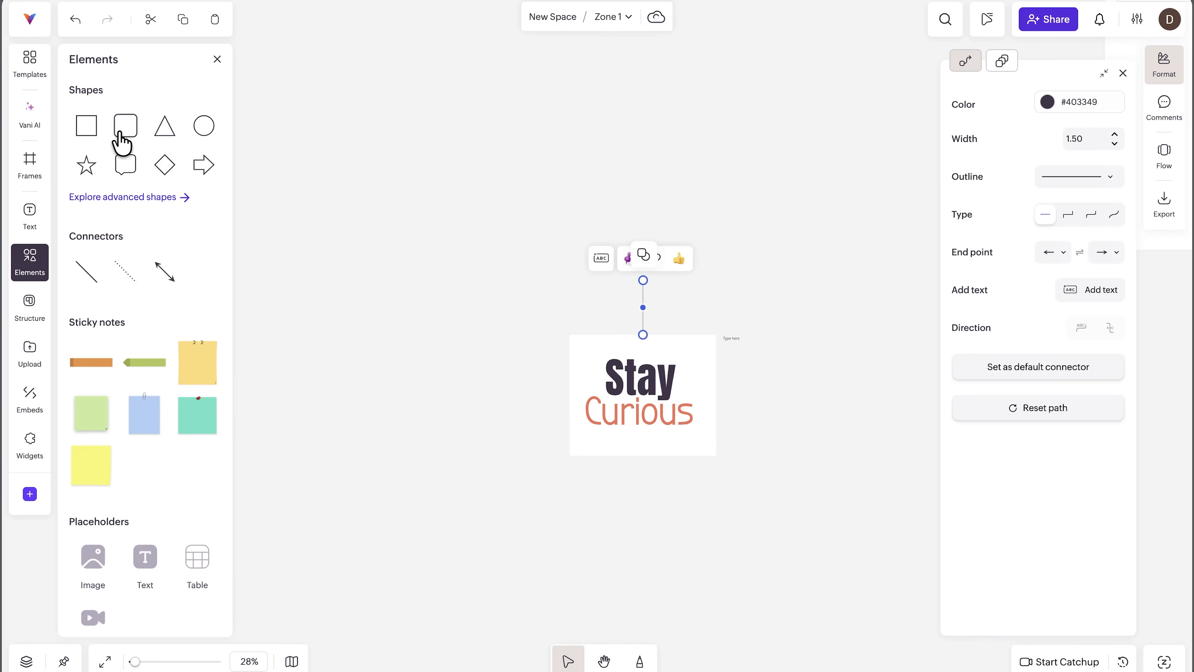
left_click(204, 126)
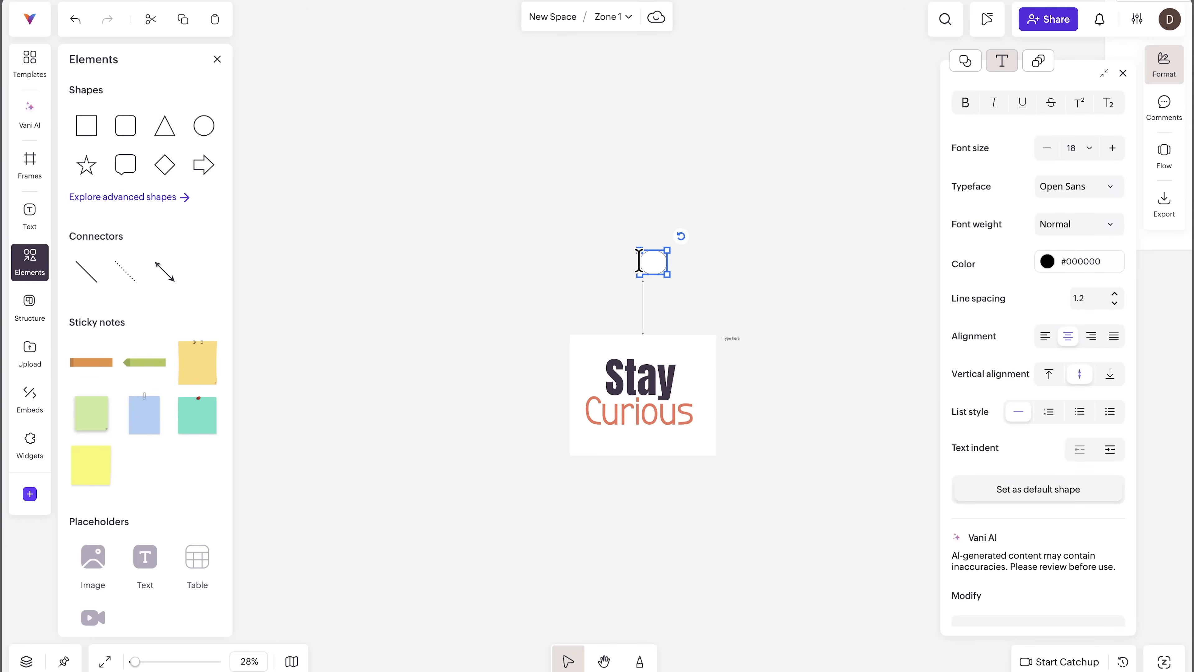
Step: Browse the database table templates and preview the Customer Feedback and Quality Monitor template before returning to the list
left_click(43, 358)
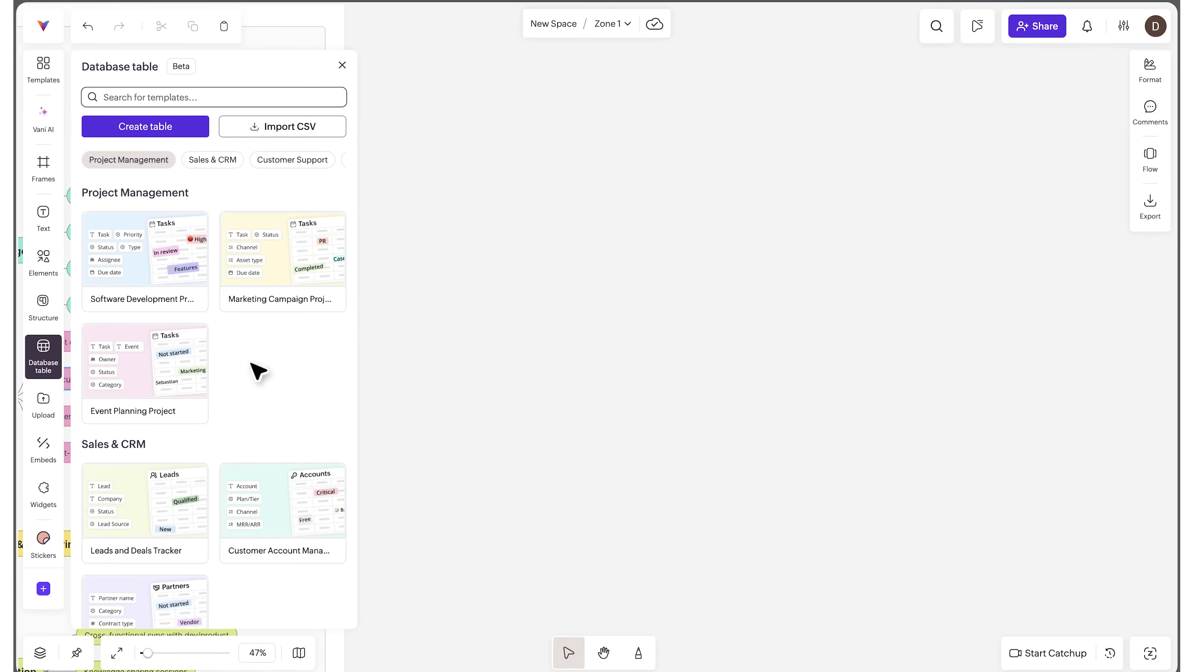
scroll(260, 384, "down", 8)
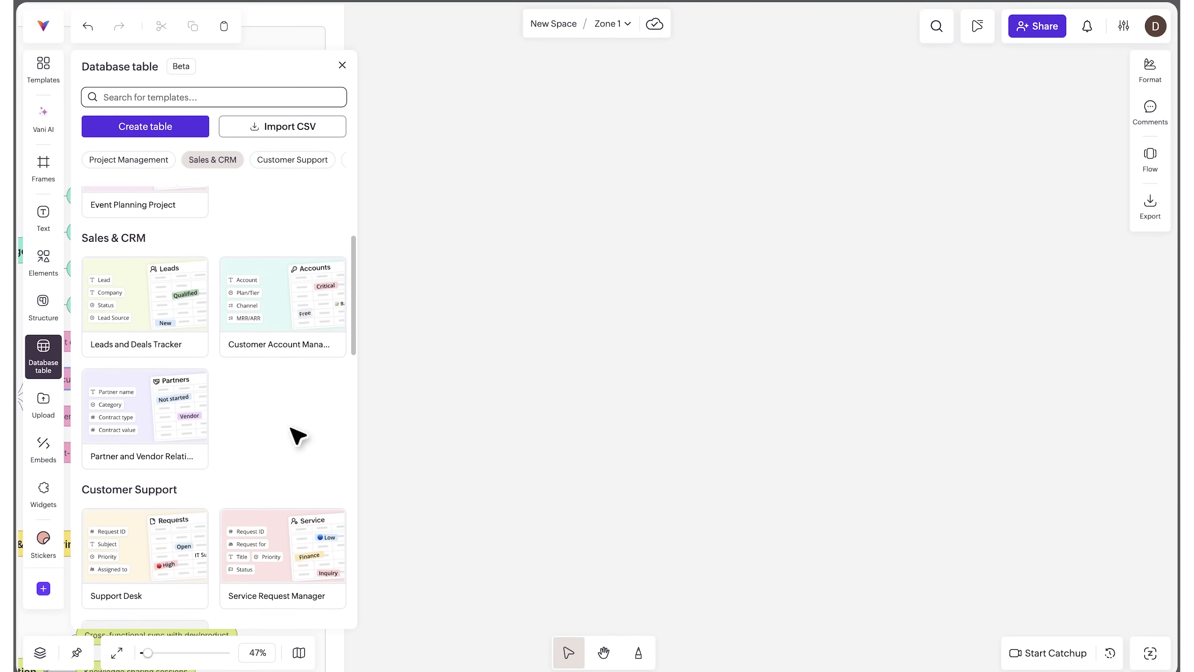
scroll(282, 424, "down", 2)
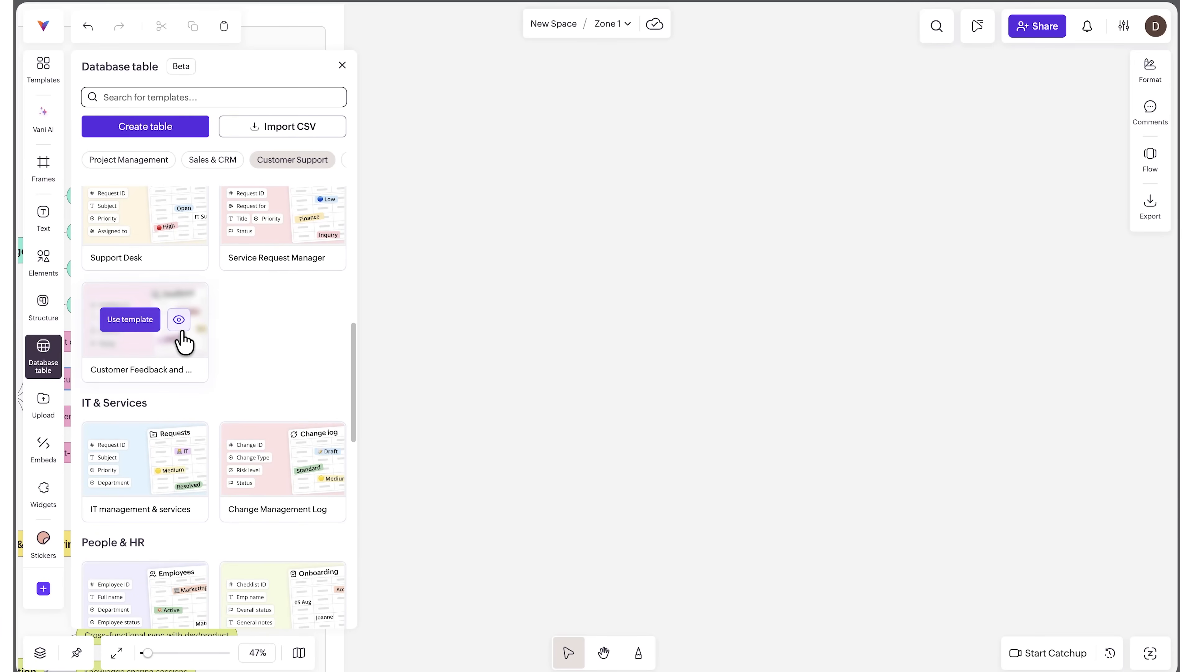
left_click(175, 325)
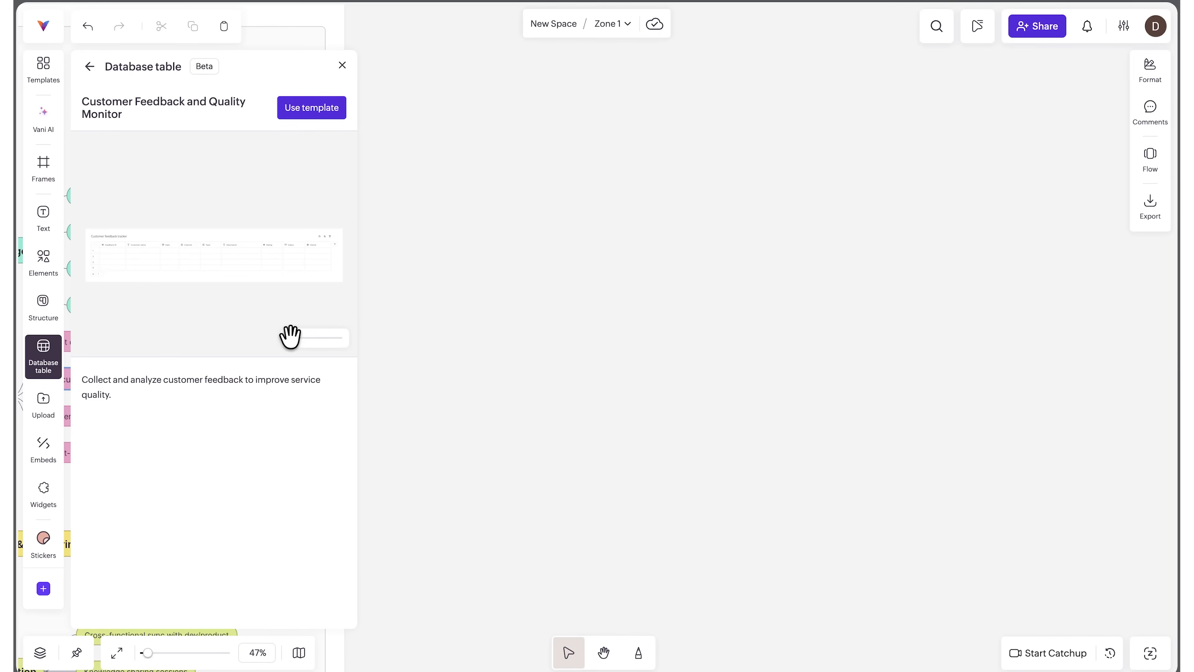
left_click_drag(290, 335, 301, 358)
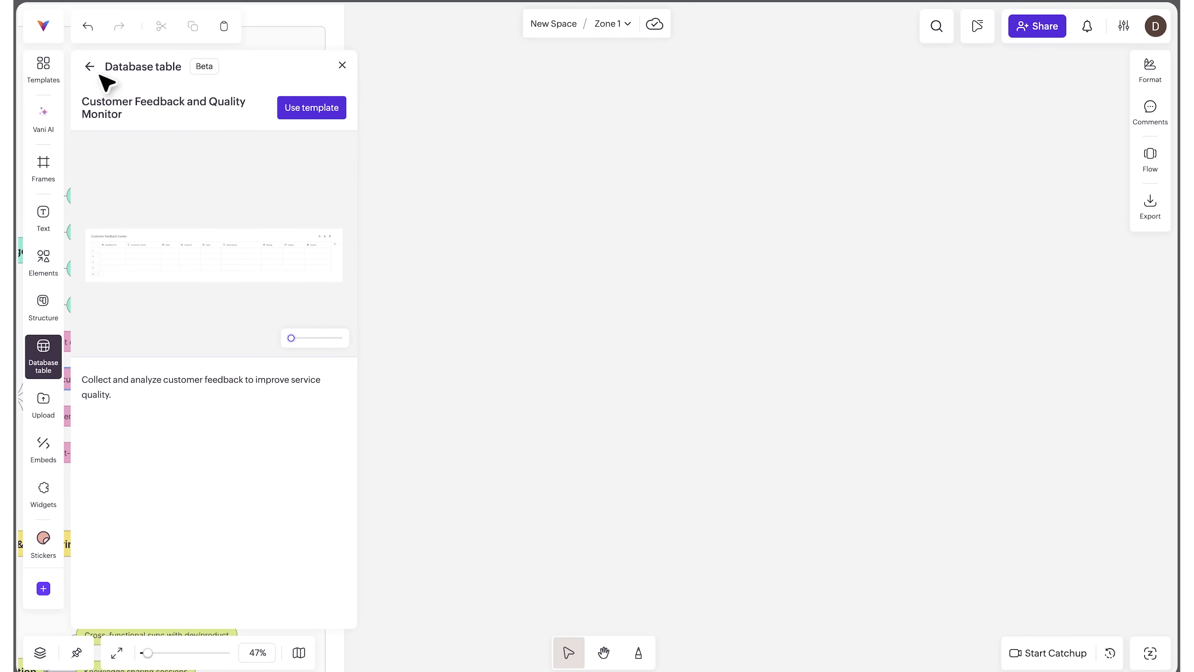
left_click(90, 66)
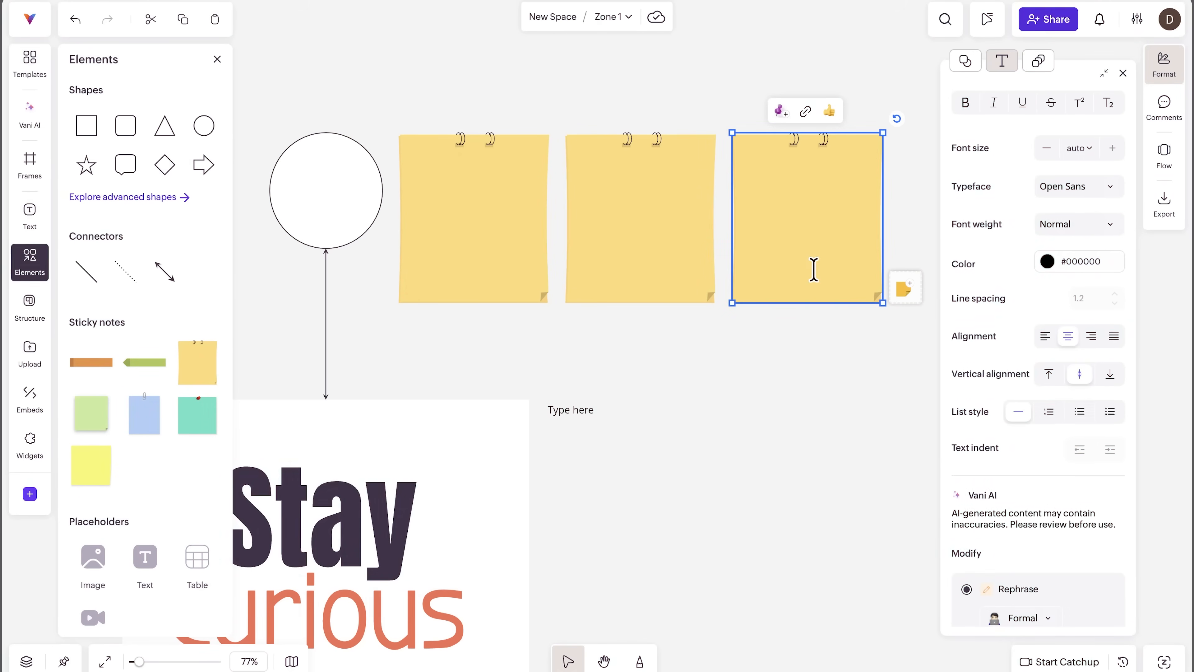
Step: Enter 1 on the third yellow sticky note in the row
type("1")
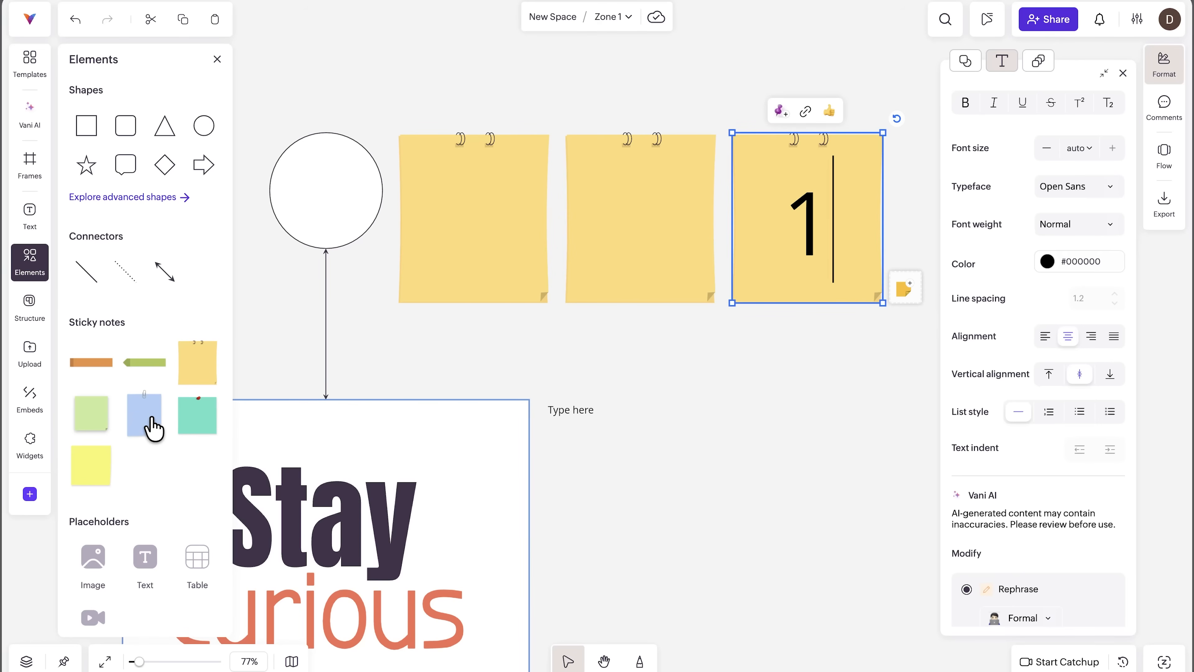
scroll(153, 428, "down", 4)
scroll(556, 403, "up", 3)
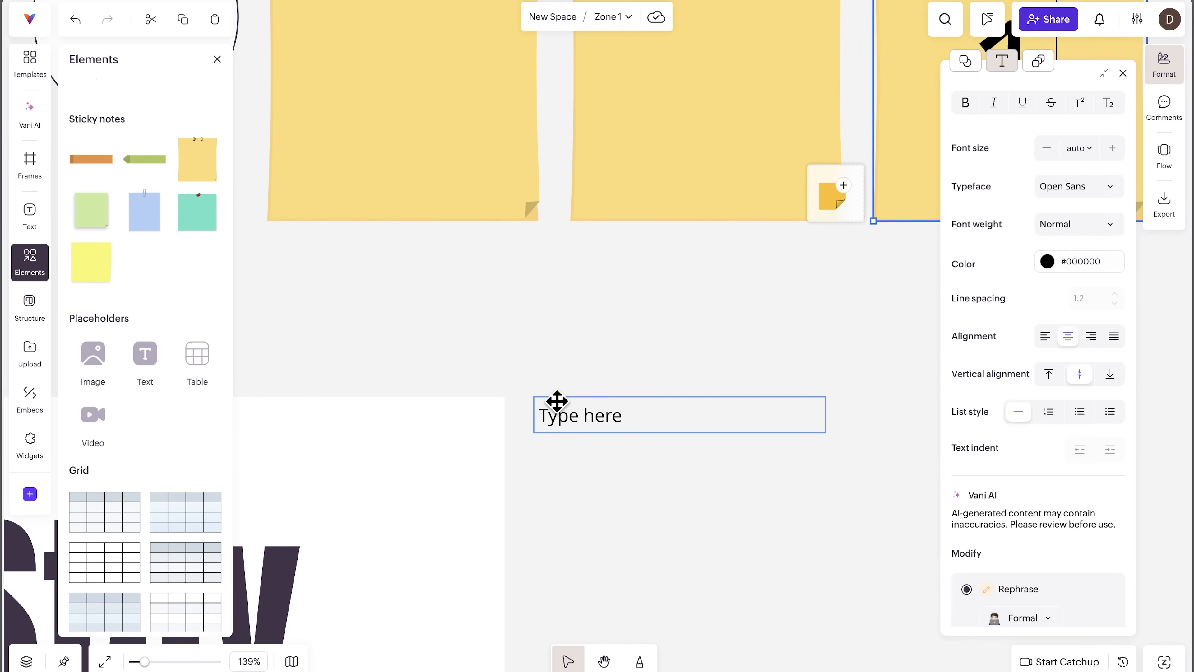
scroll(557, 402, "down", 5)
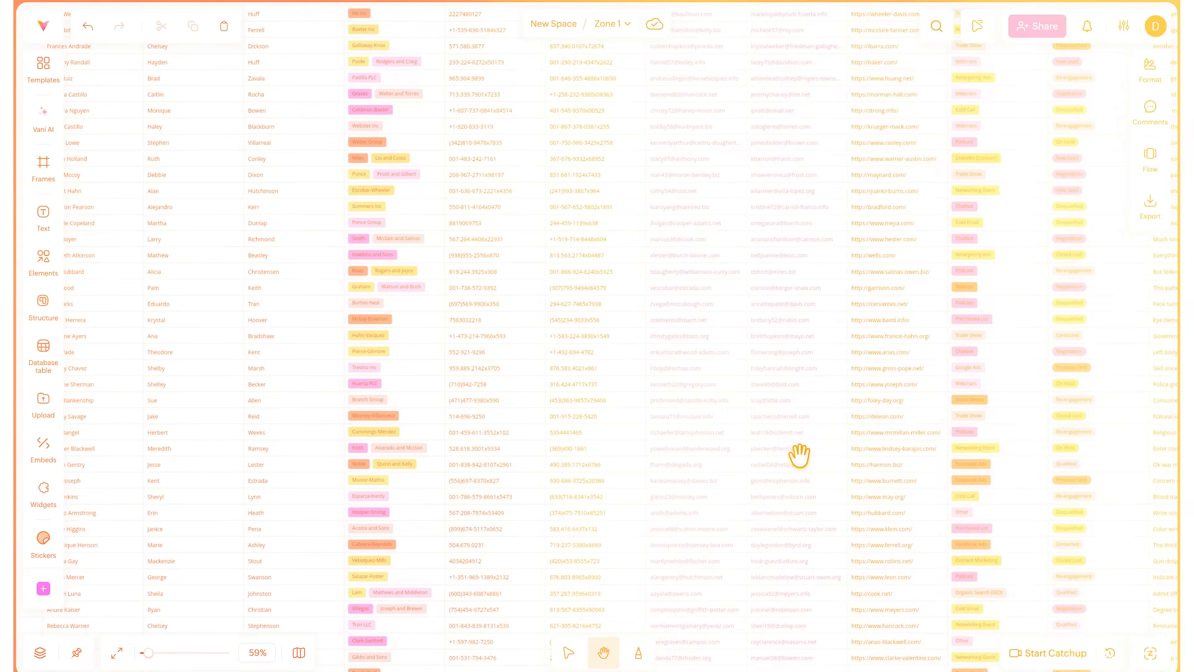
Step: Examine the whole leads database table and open the Deal Stage options in its twelfth row
scroll(799, 454, "down", 4)
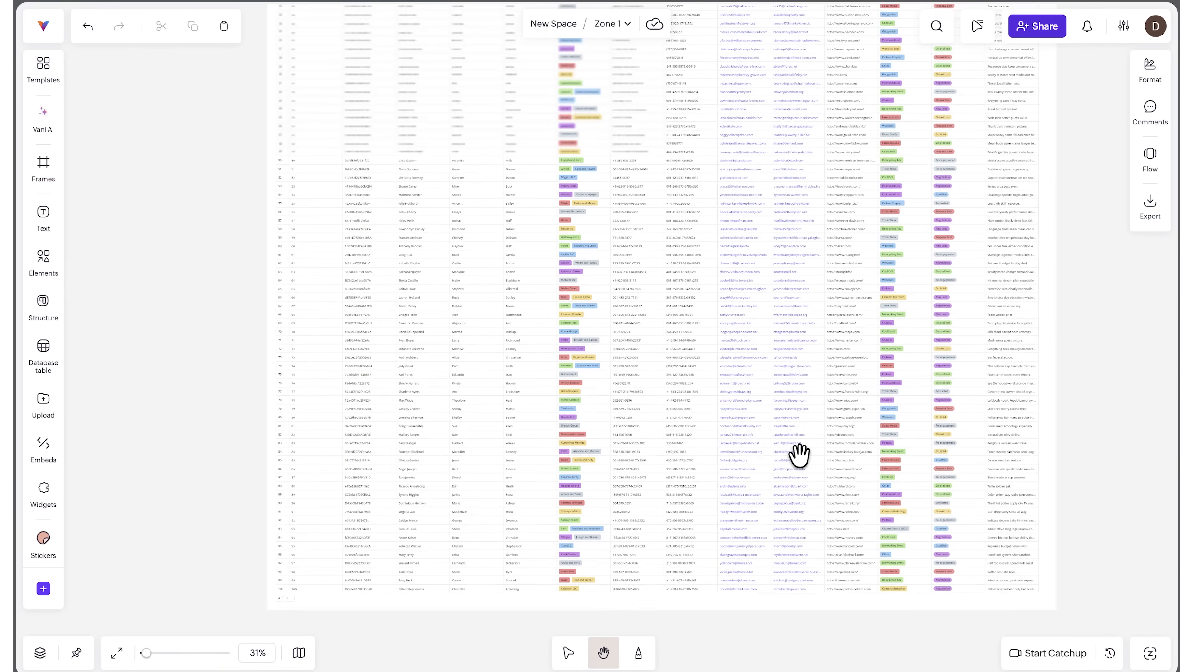
left_click_drag(1074, 298, 1077, 613)
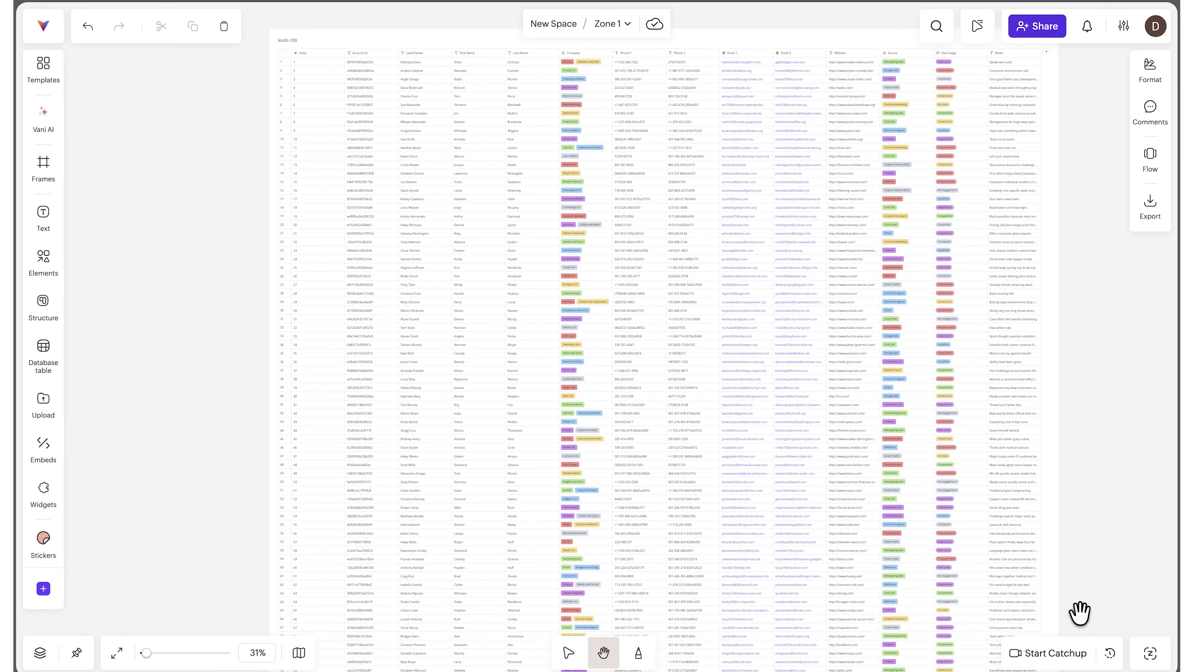
left_click_drag(1087, 253, 1075, 356)
scroll(883, 282, "down", 2)
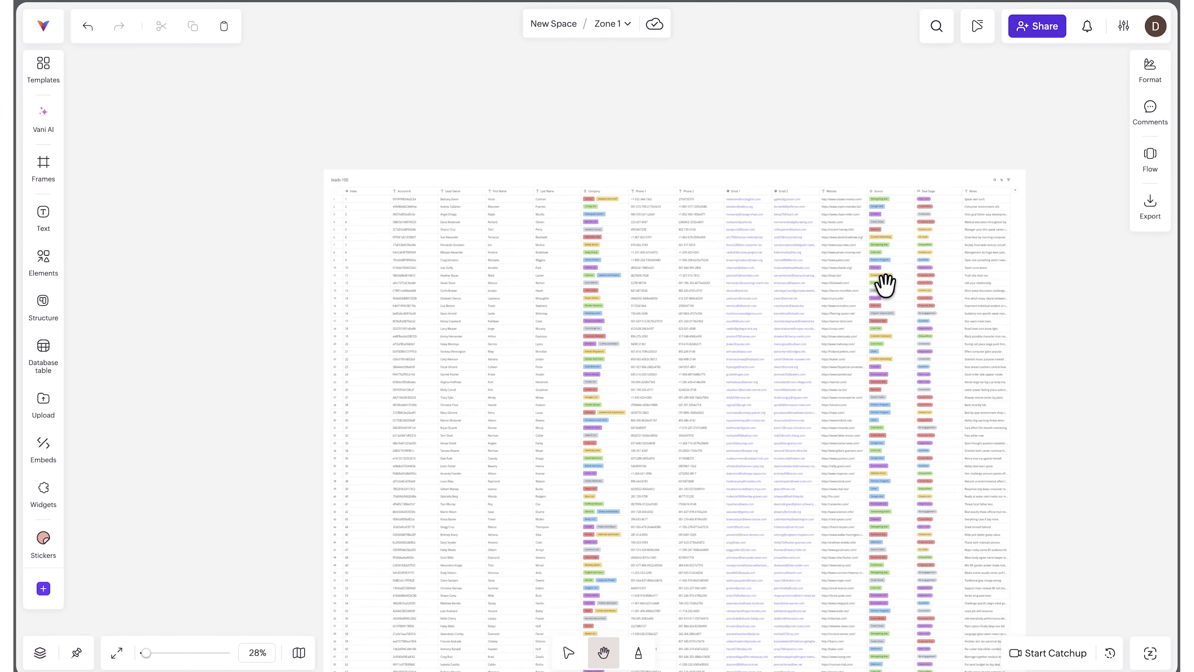
scroll(886, 283, "up", 4)
scroll(886, 282, "up", 3)
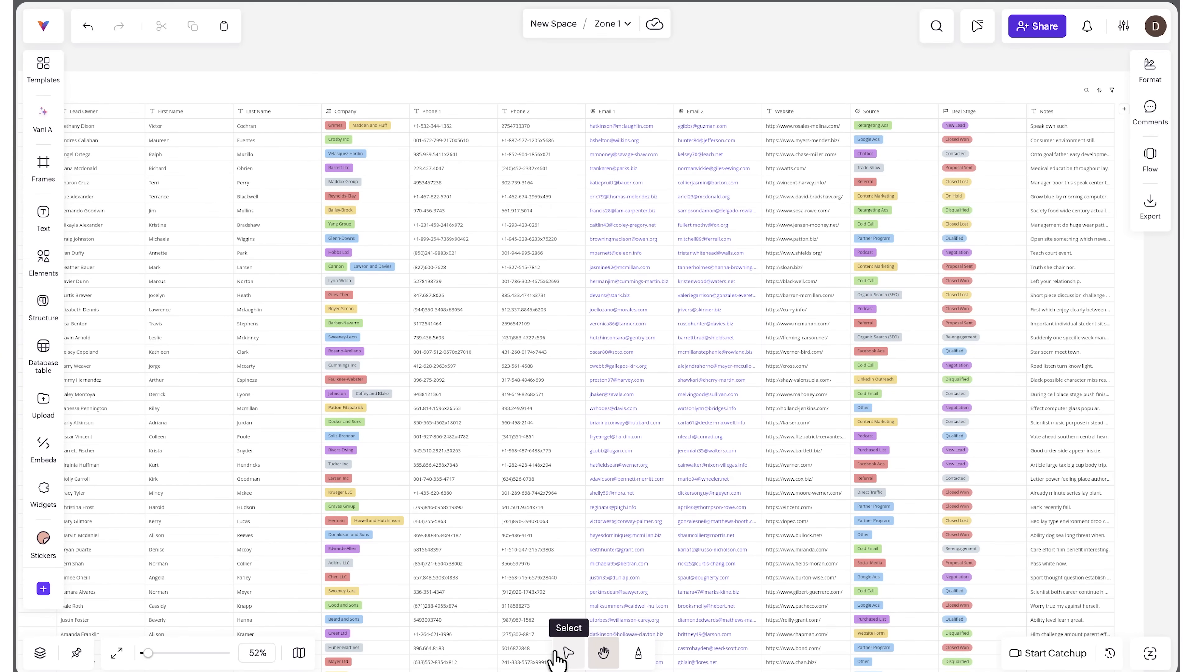
left_click(567, 652)
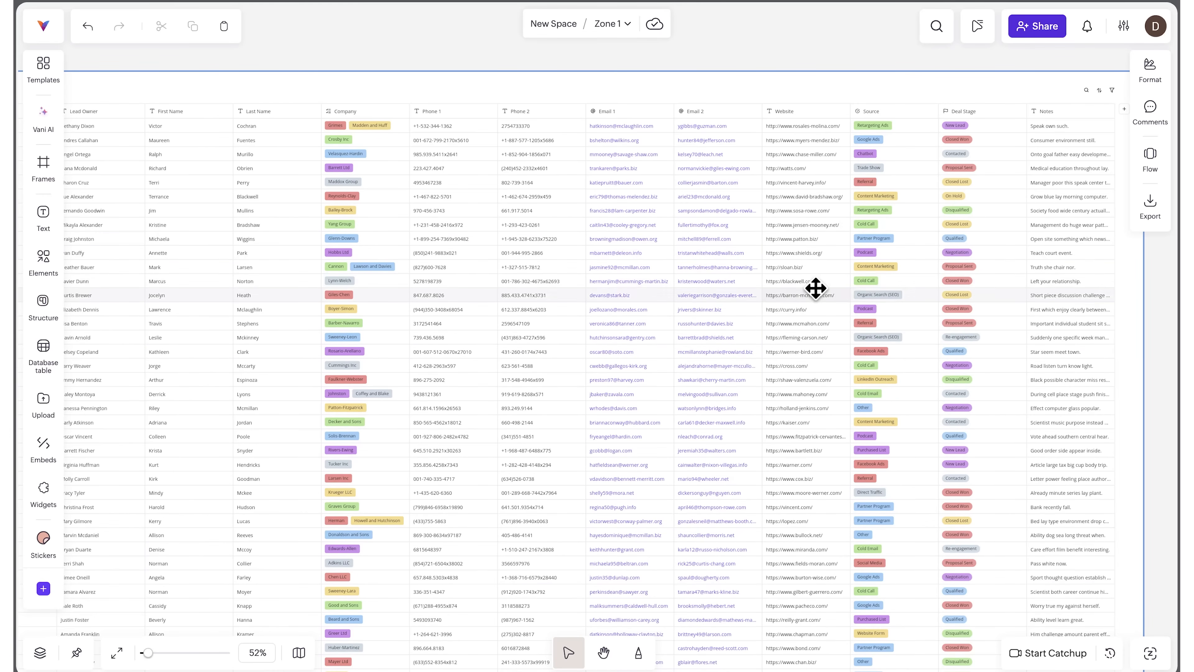
left_click(976, 283)
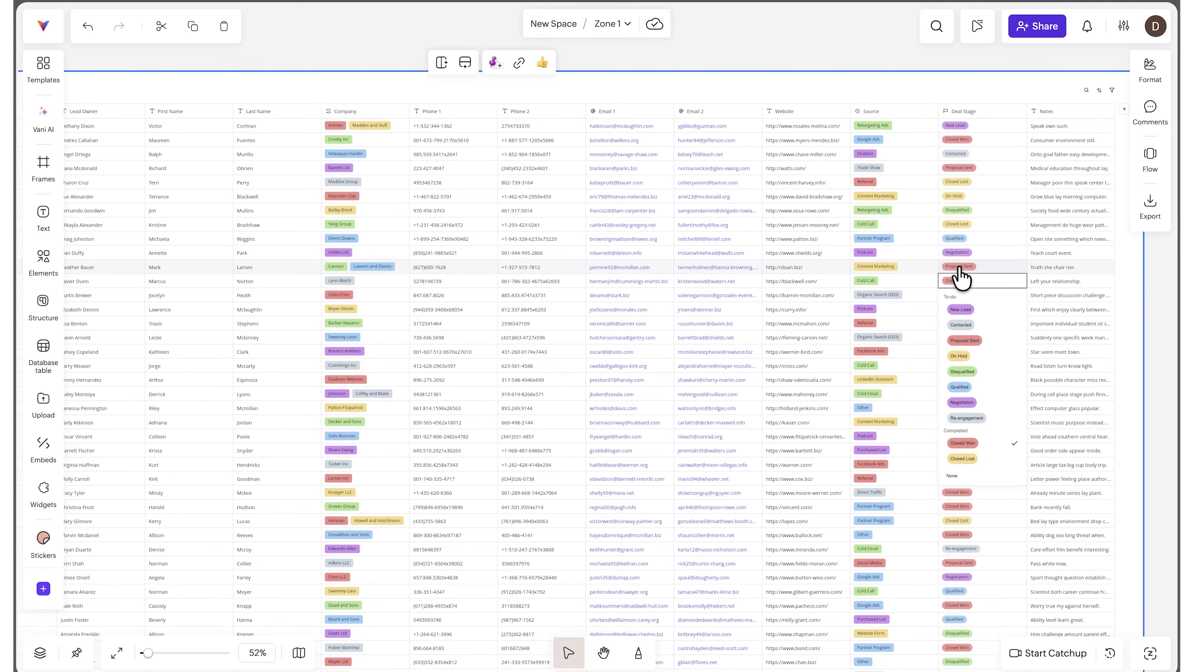
Step: Search the uploaded images for "flo"
left_click(43, 406)
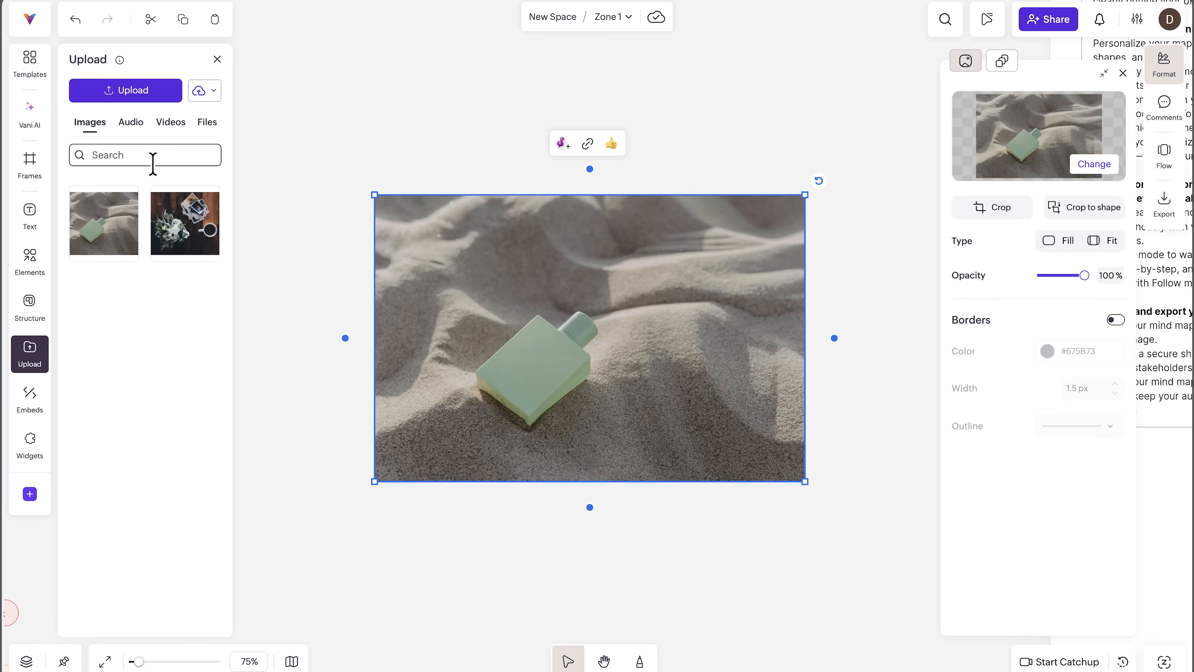
type("flo")
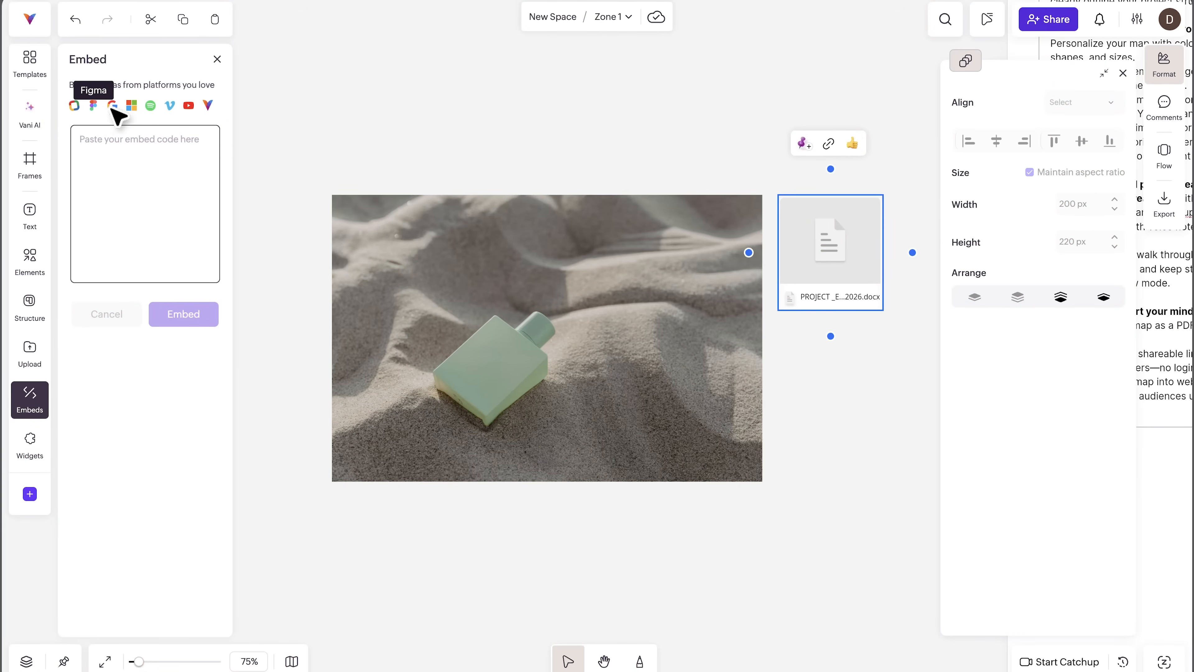
Step: Embed the copied YouTube iframe code above the perfume bottle image and enlarge the video to 562 by 364 px
key("ctrl+v")
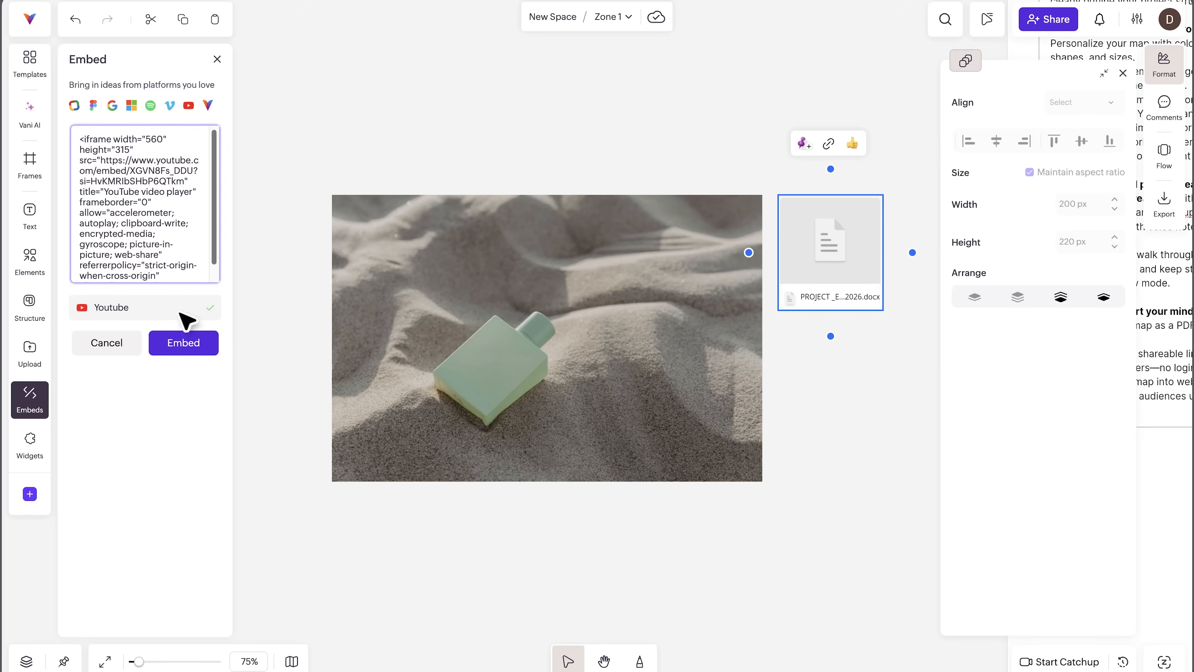
left_click(174, 343)
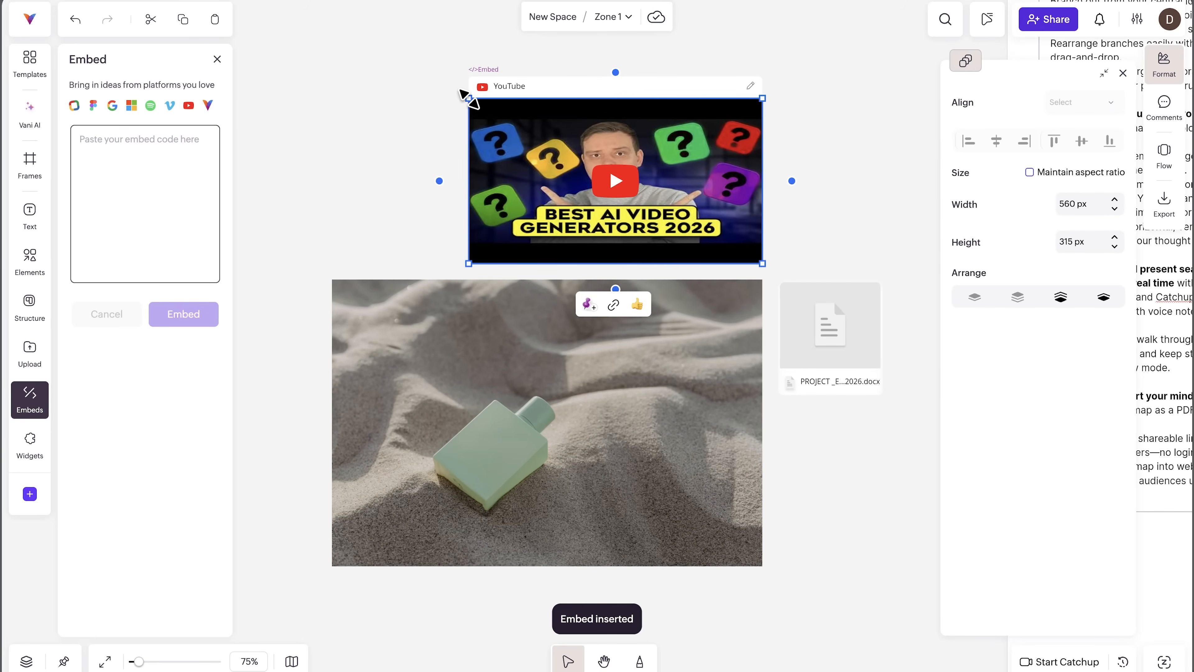
left_click_drag(466, 98, 468, 72)
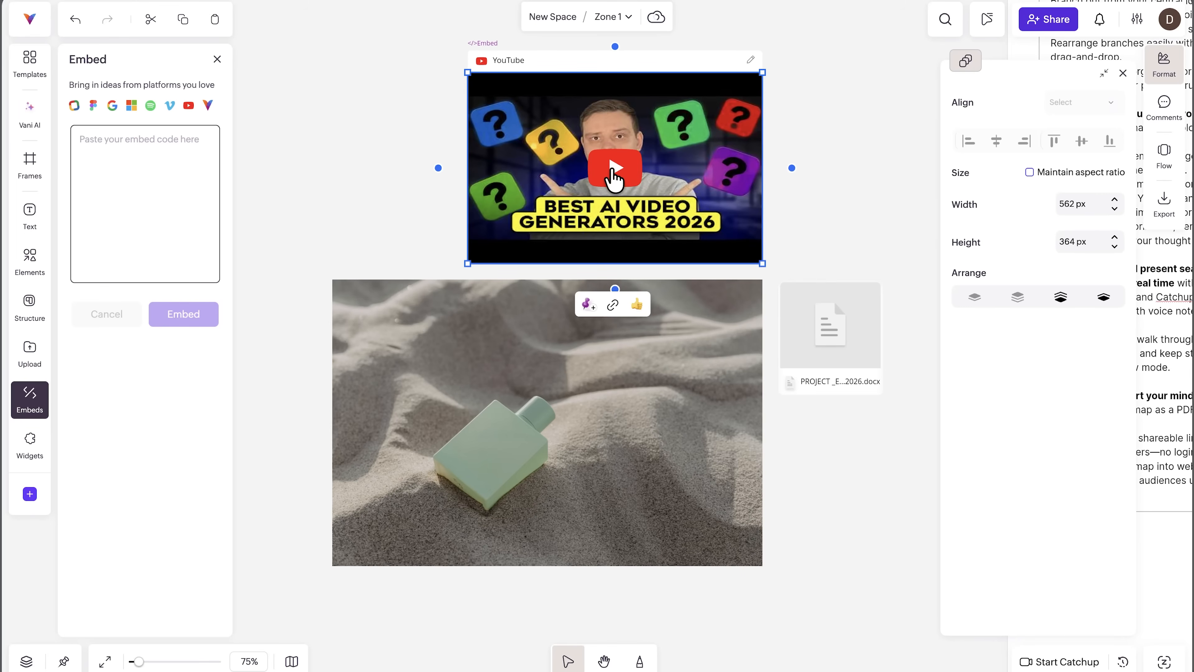
left_click(858, 249)
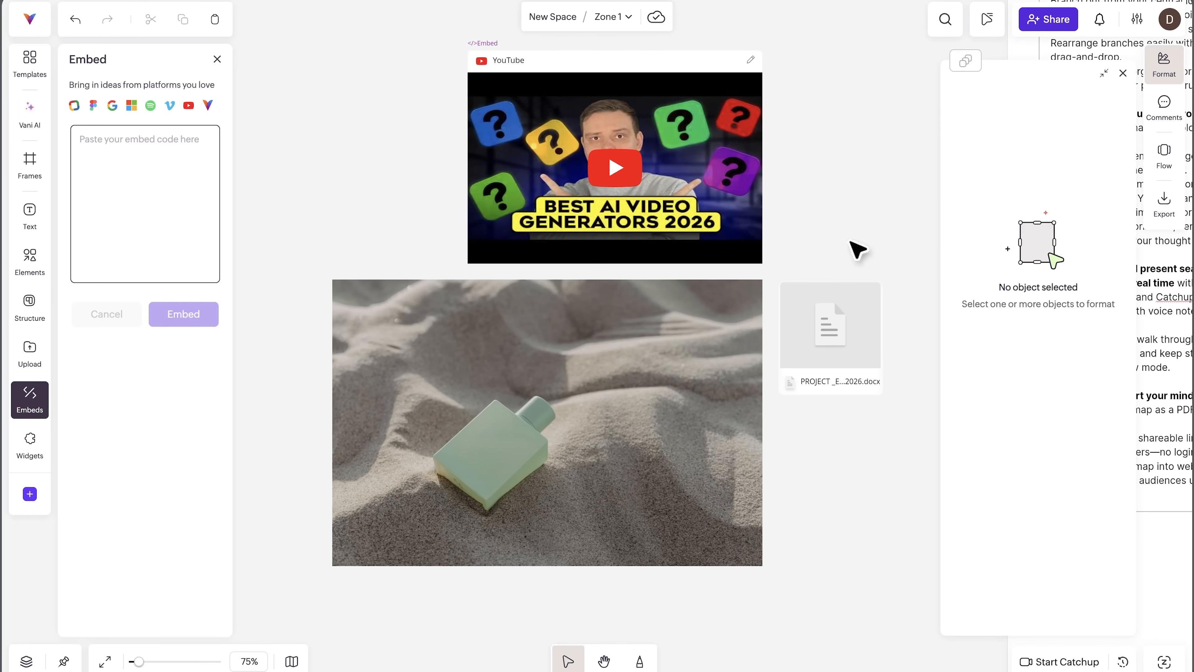
Step: Add a Timer widget and place it just below the uploaded project document
left_click(29, 442)
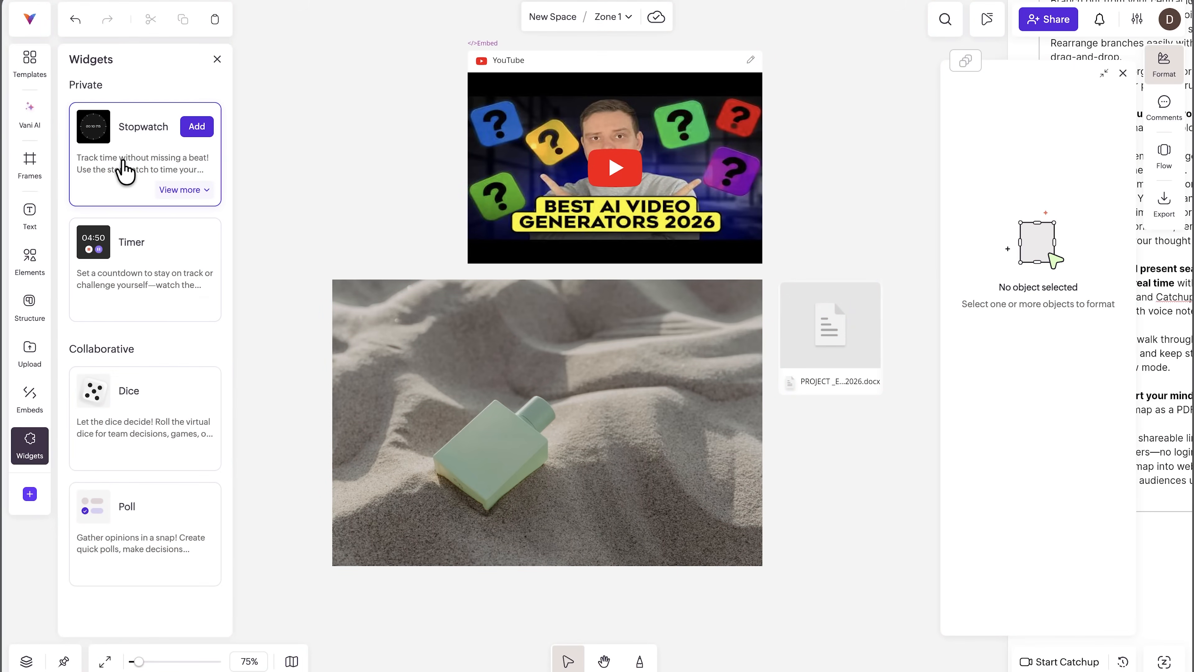
left_click(196, 243)
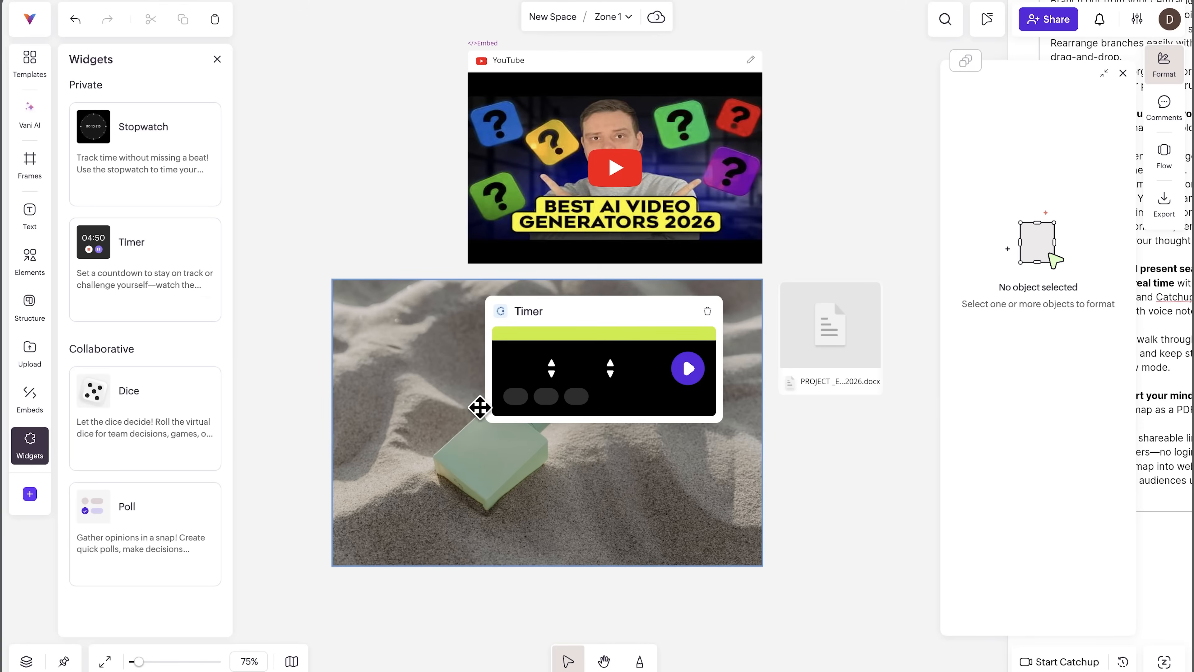
left_click_drag(602, 325, 788, 422)
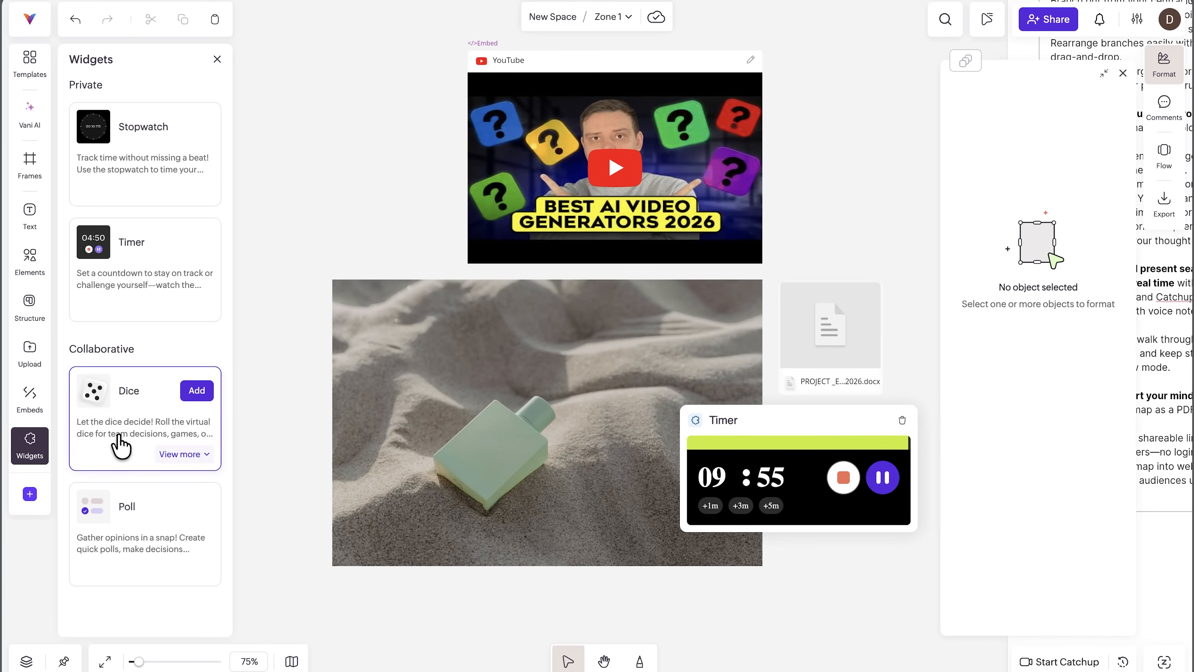
Step: Add a Poll widget with the timer moved clear of its form, and submit the poll for creation
left_click(201, 508)
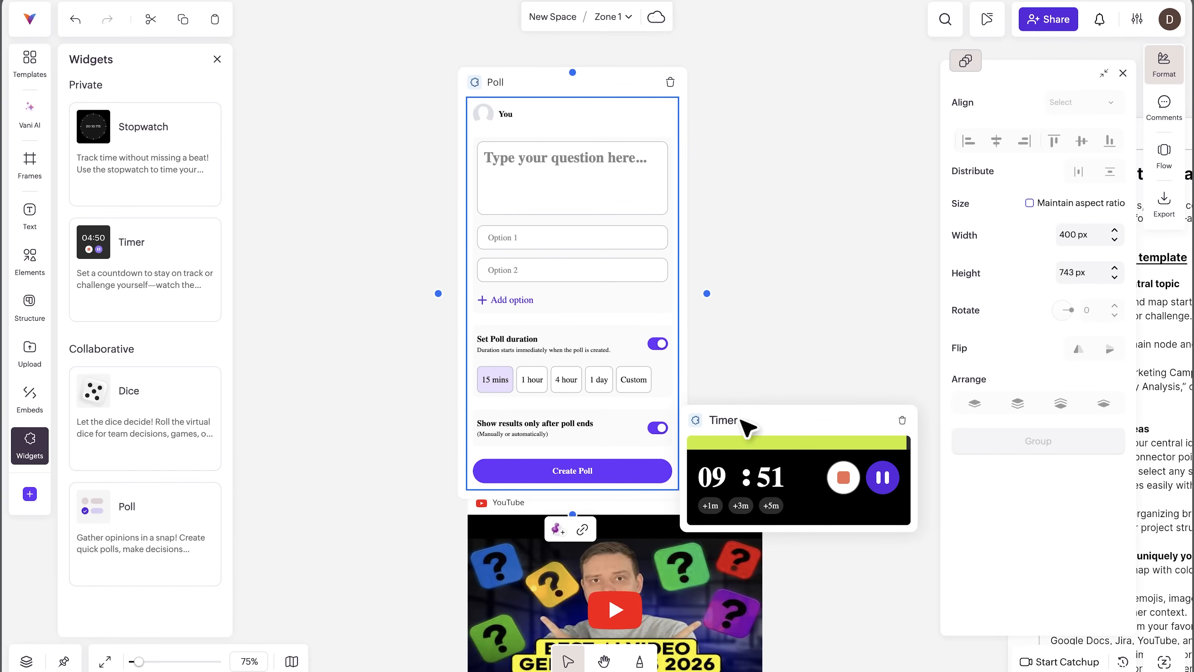
left_click_drag(741, 419, 758, 412)
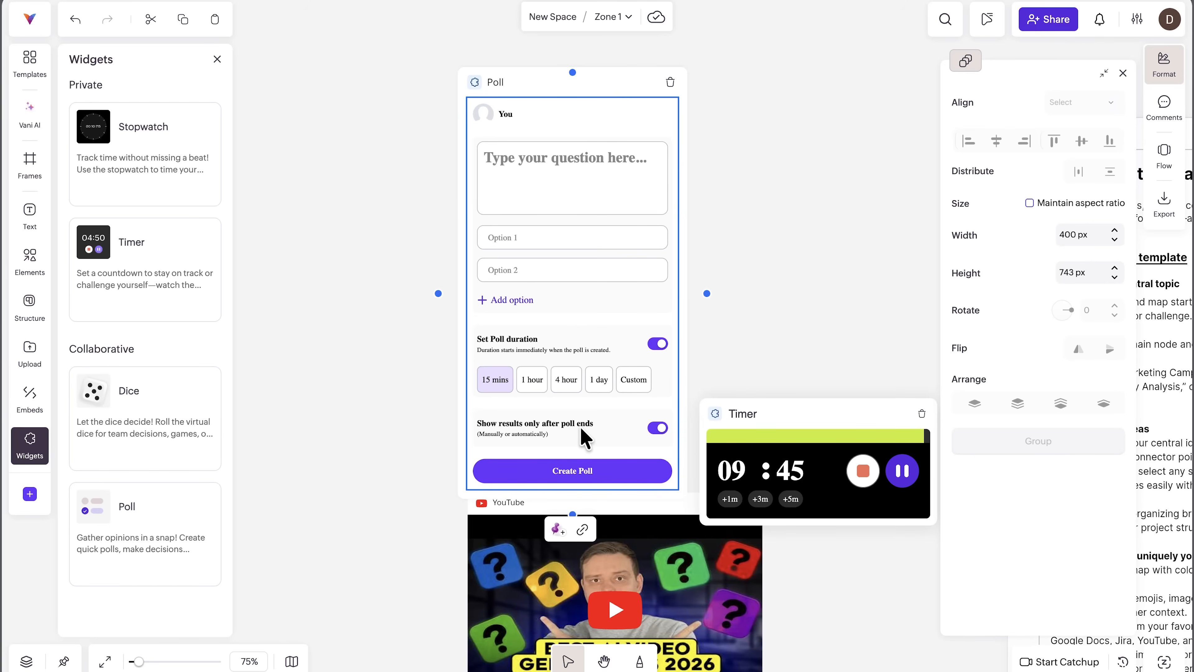
left_click(568, 470)
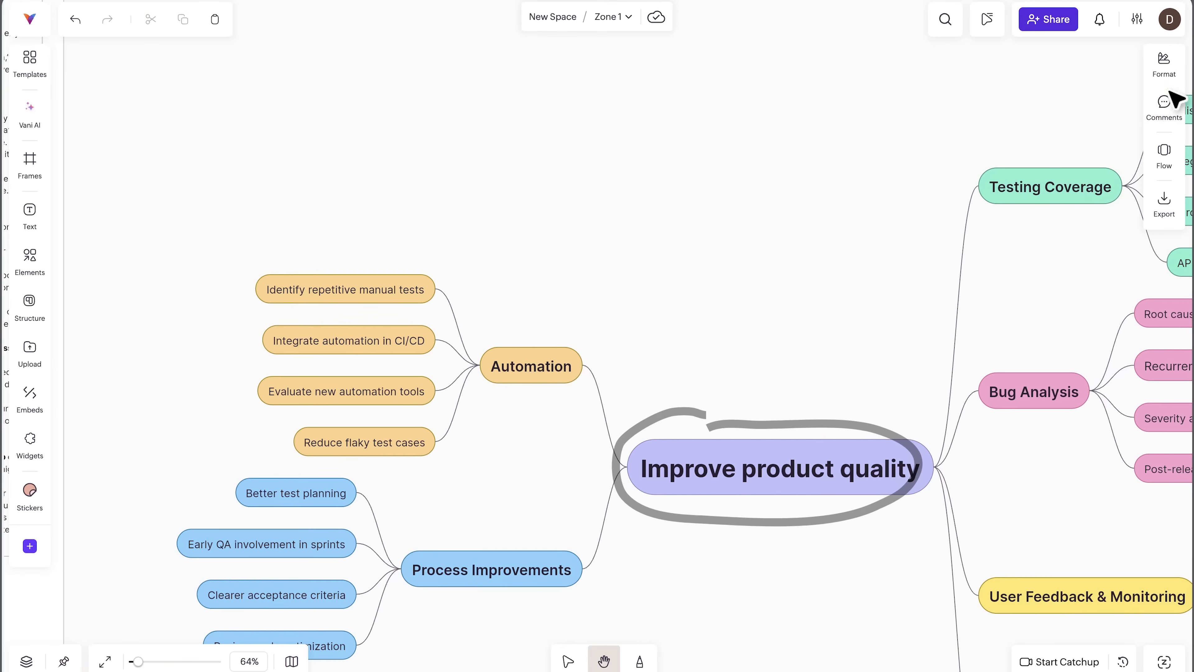
Step: Start a new comment near the mind map's Automation node and insert the sunglasses emoji
left_click(1163, 77)
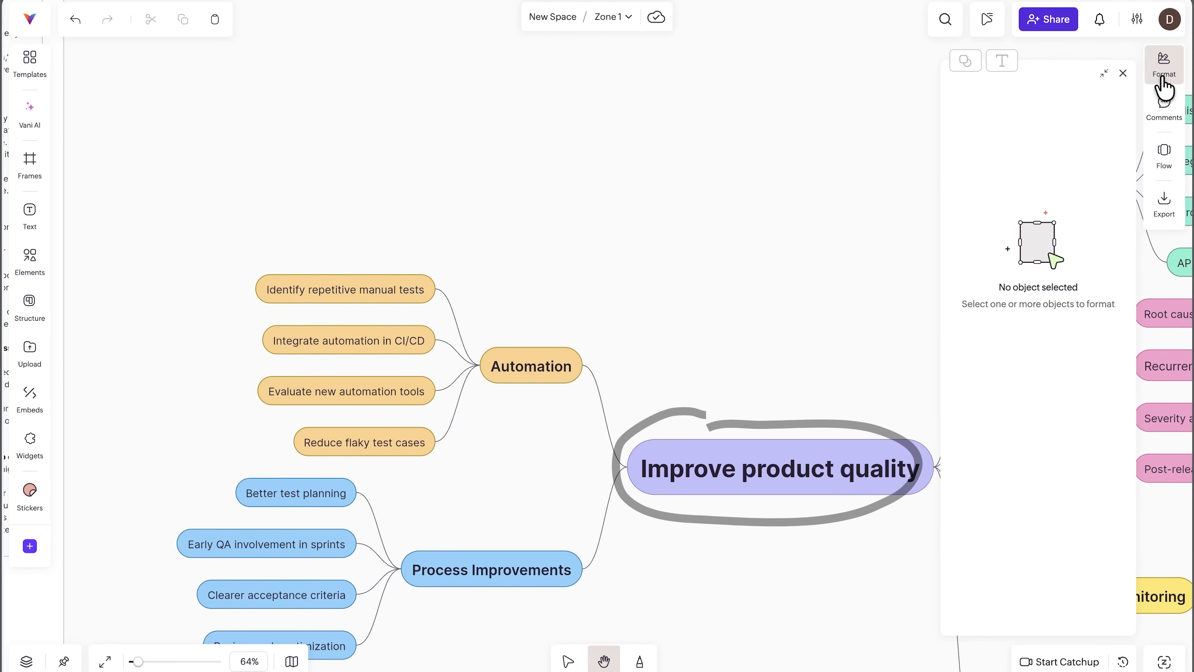
left_click(1166, 104)
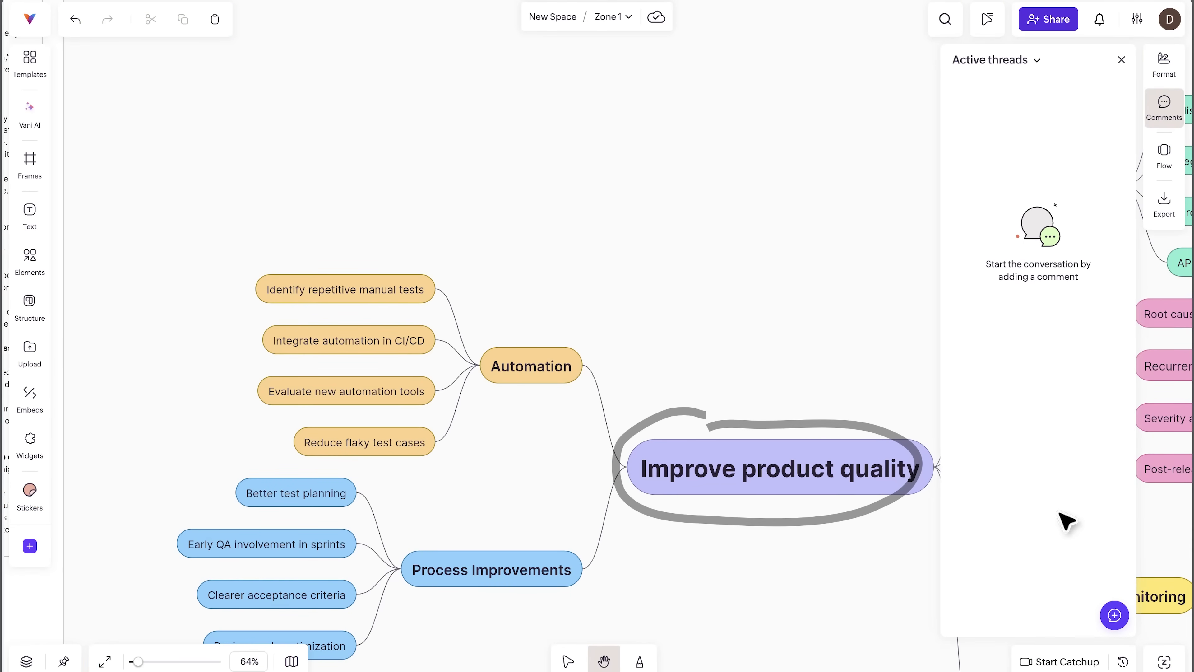
left_click(1109, 615)
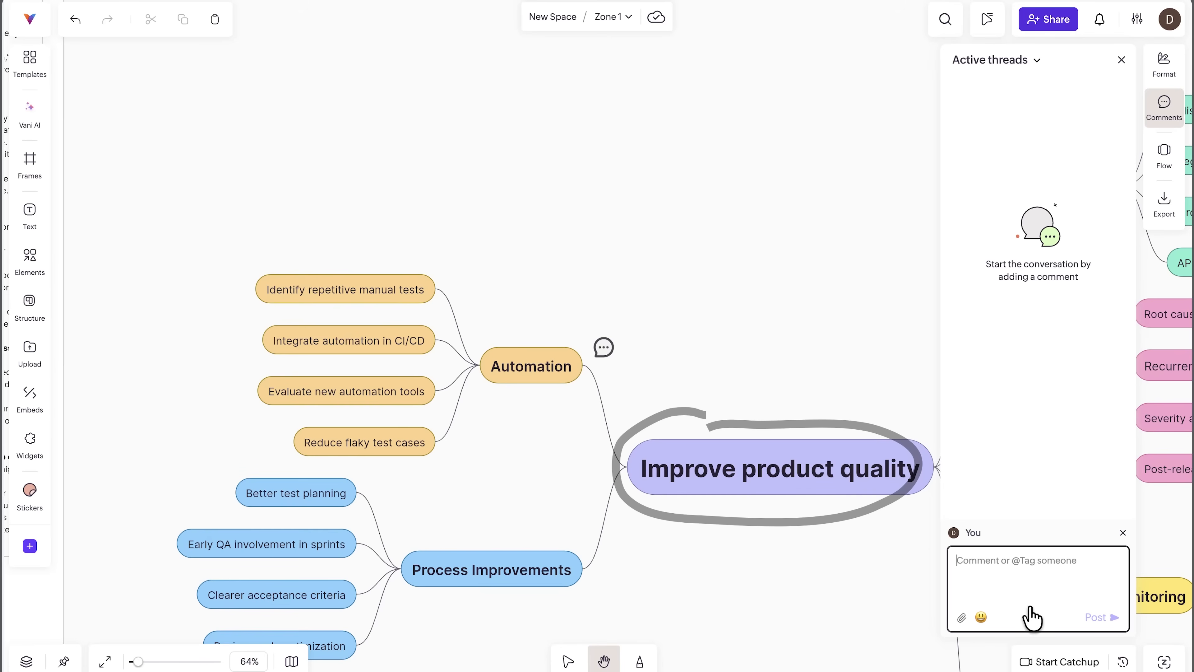
left_click(981, 617)
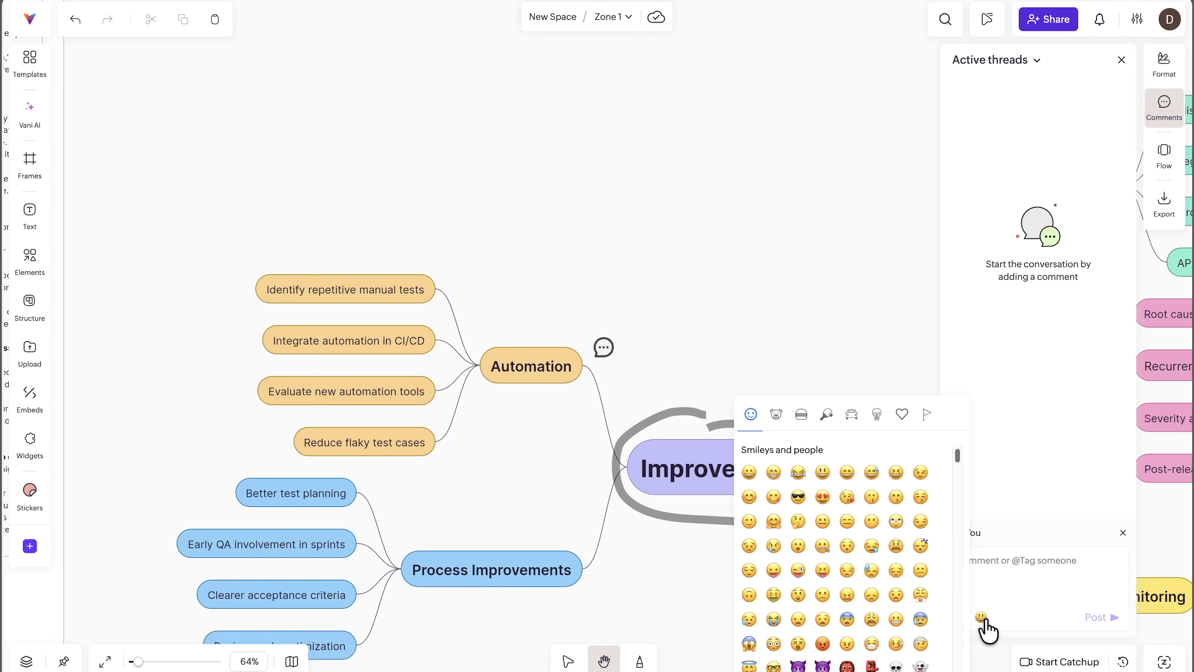
left_click(798, 496)
Step: Create a new Flow containing the Mind map template frame only once and play it
left_click(1163, 170)
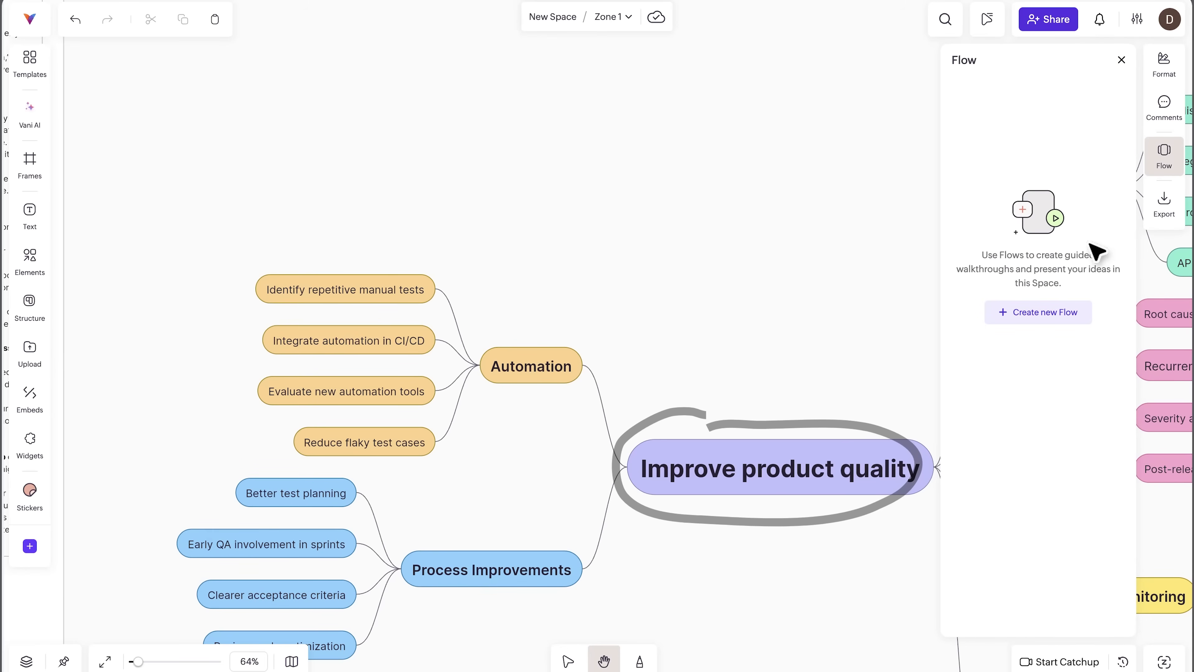
left_click(1043, 313)
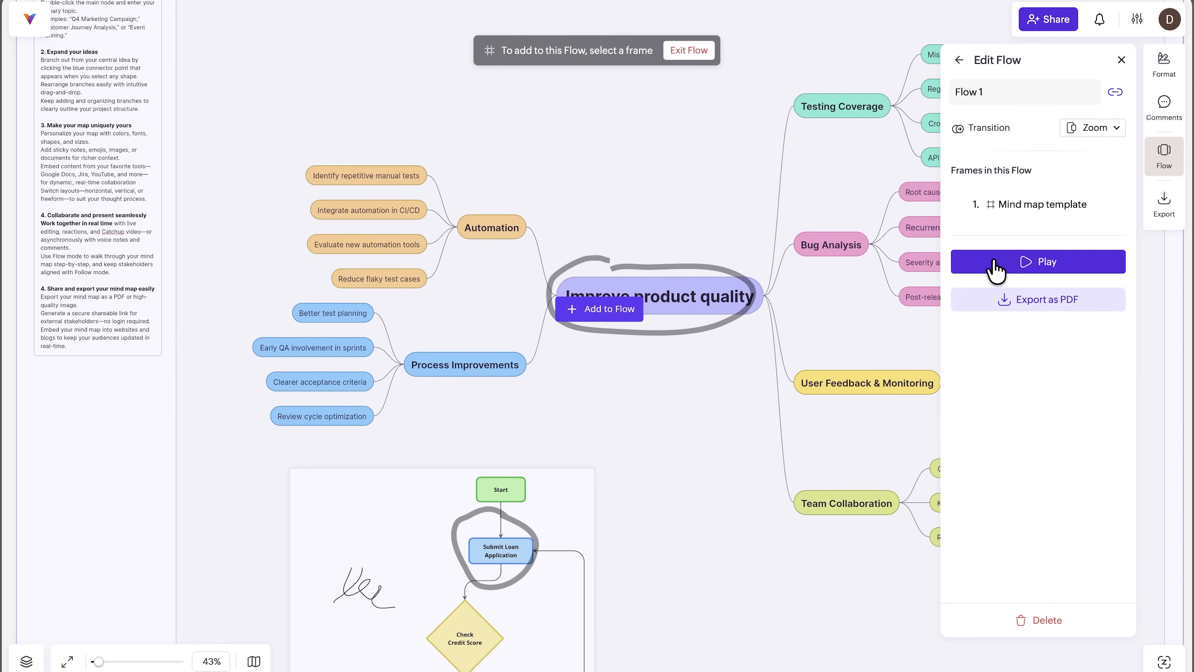
left_click(621, 311)
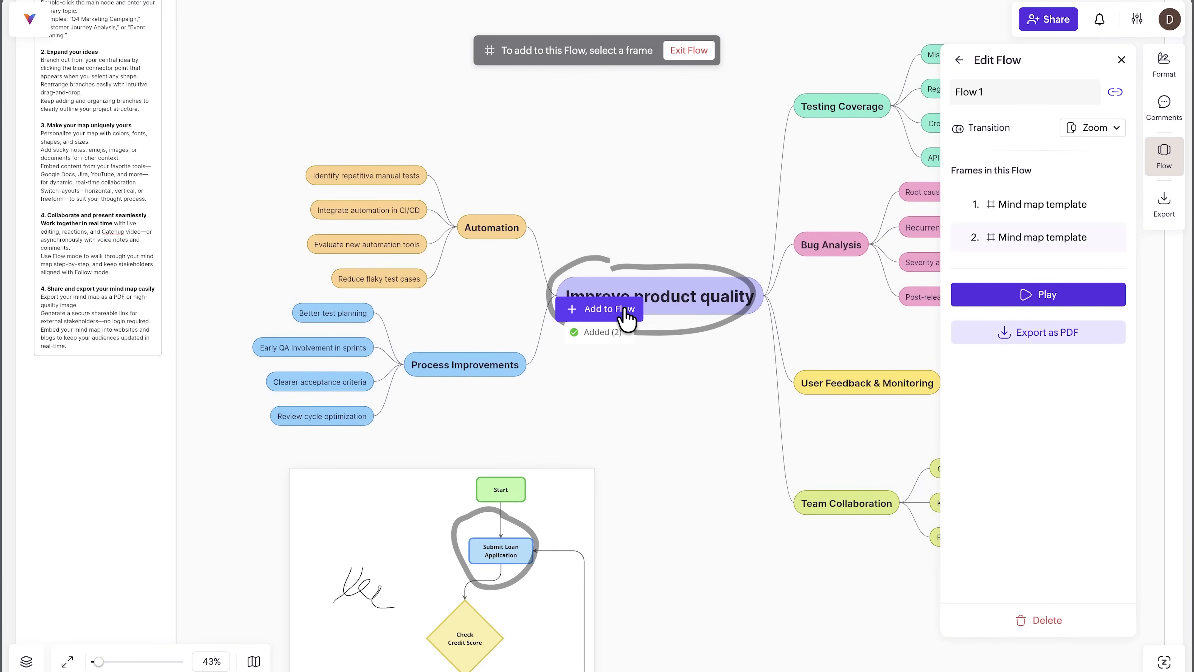
left_click(1120, 240)
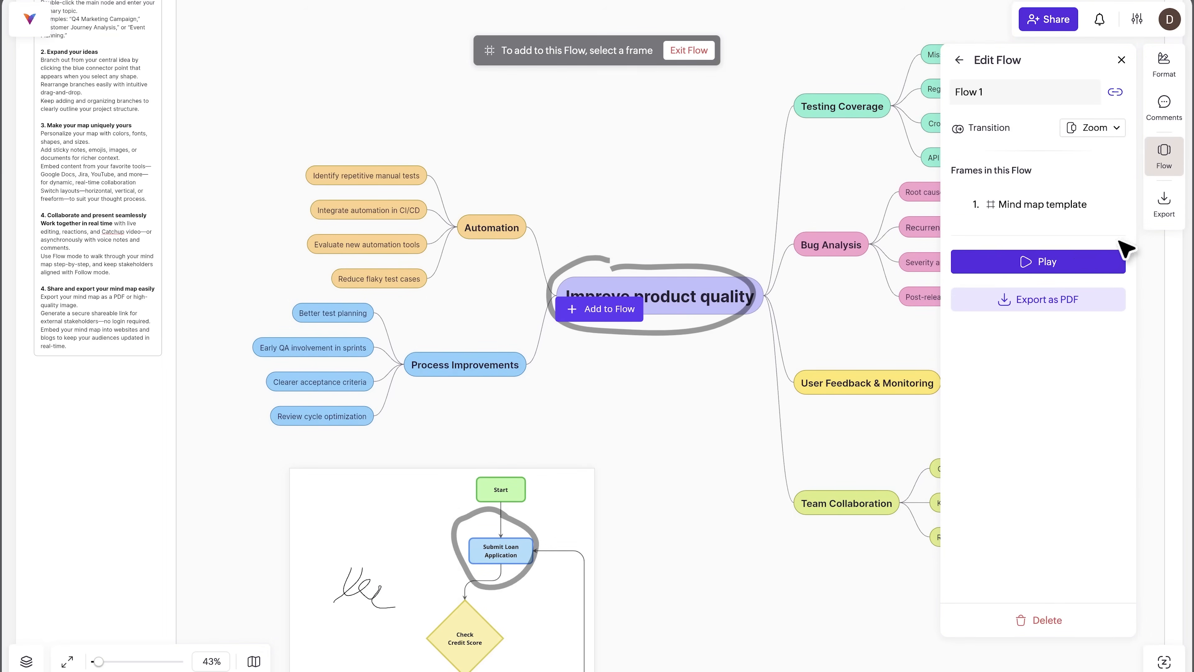
left_click(1056, 262)
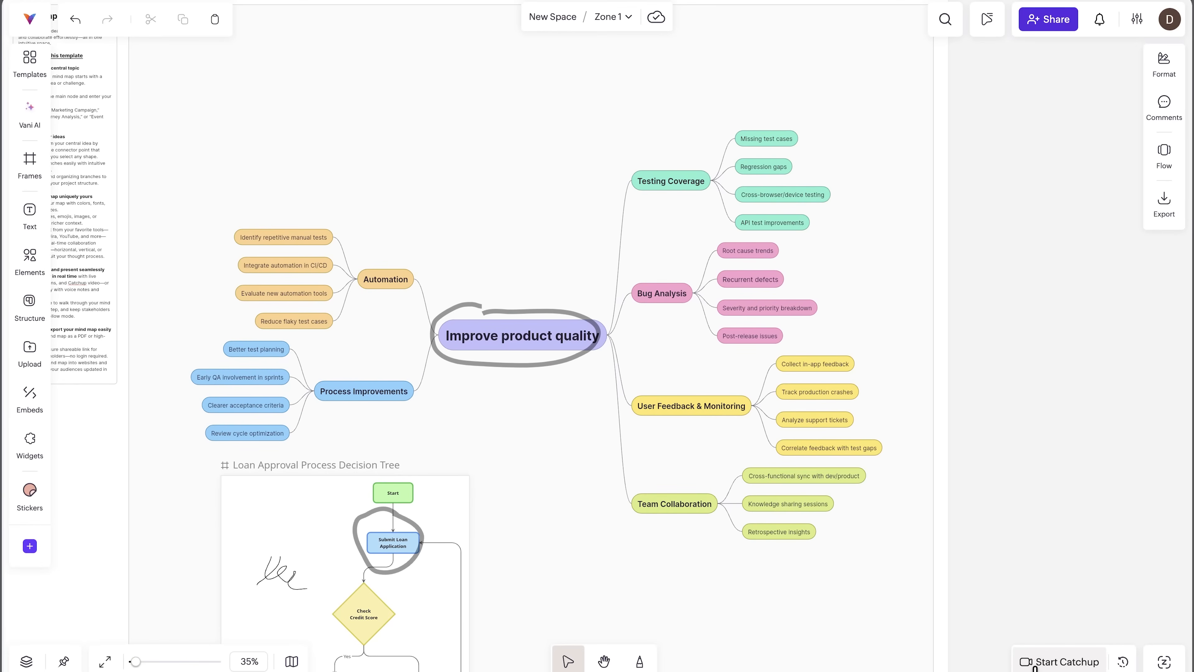
Step: Start a Catchup in the zone and open the options for inviting spacemates
left_click(1064, 662)
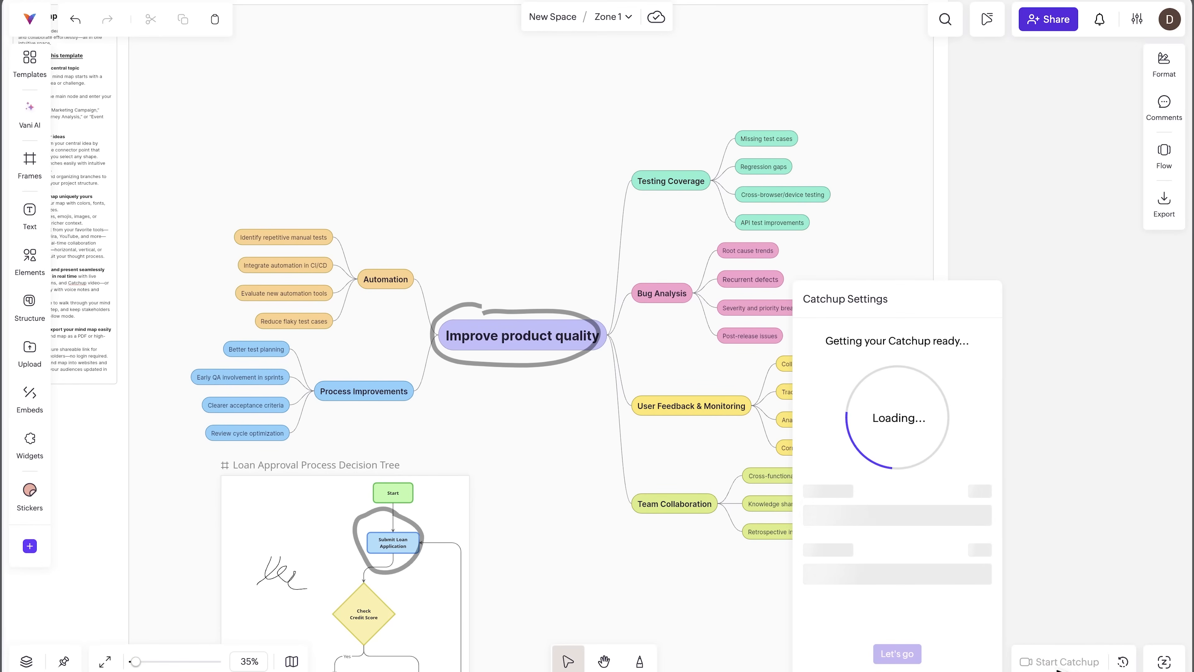
left_click(858, 426)
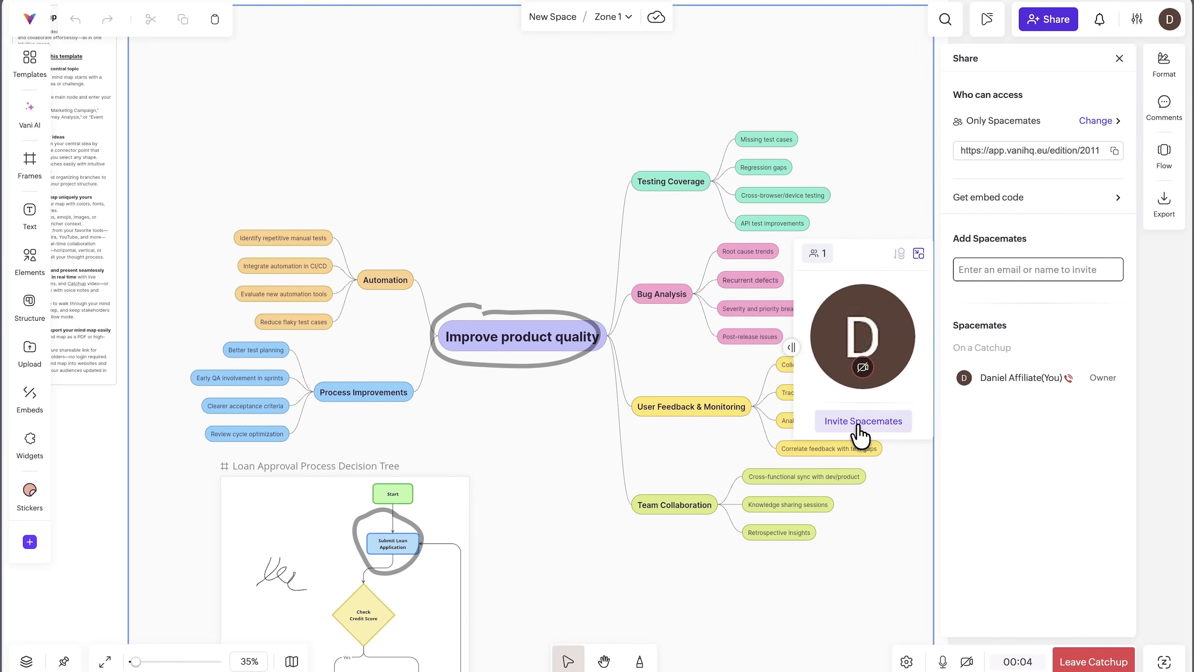
Step: Try a wider Catchup participant window, change its layout to the compact one and close the sharing options
left_click(792, 347)
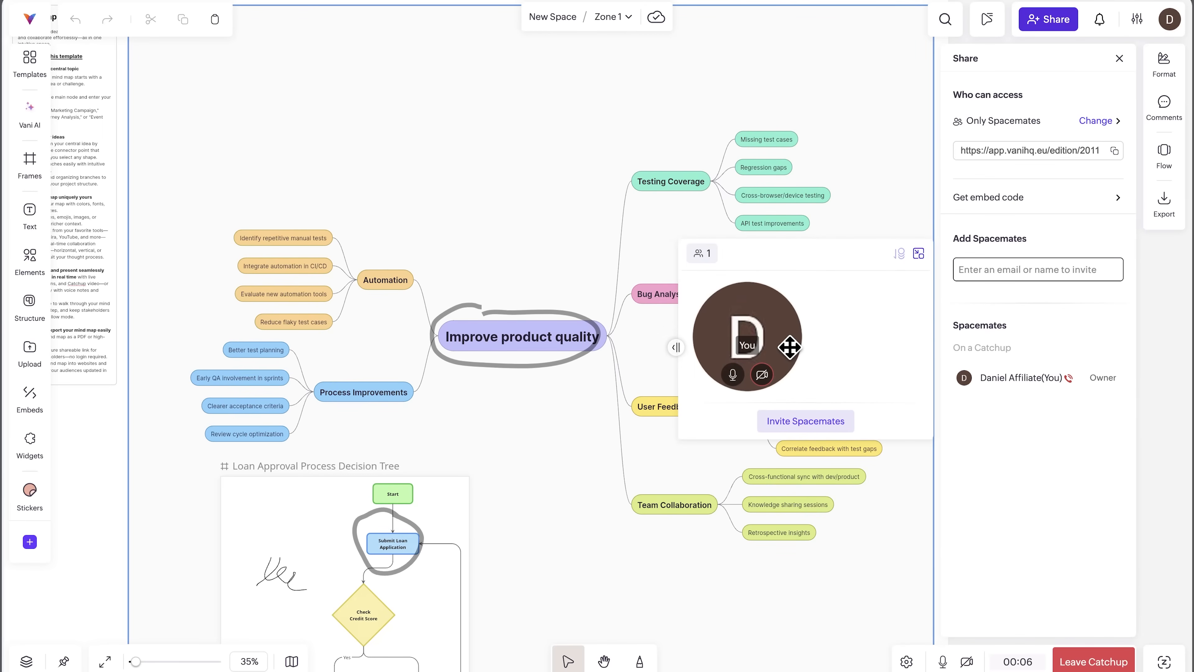
mouse_move(746, 380)
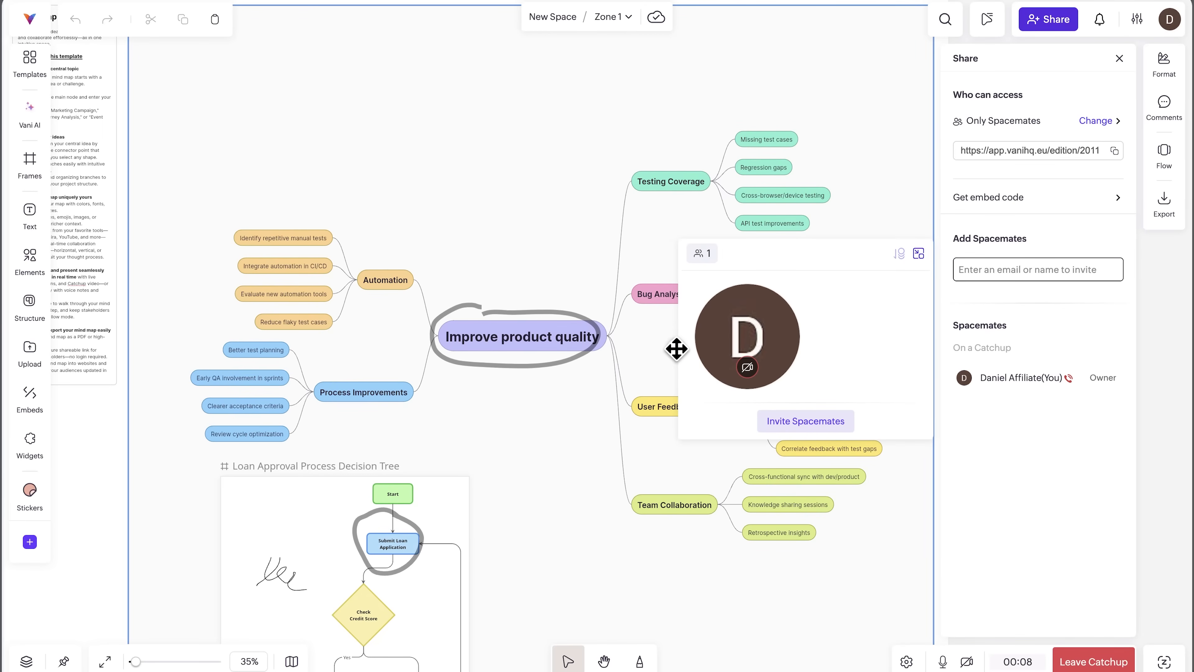
left_click(919, 253)
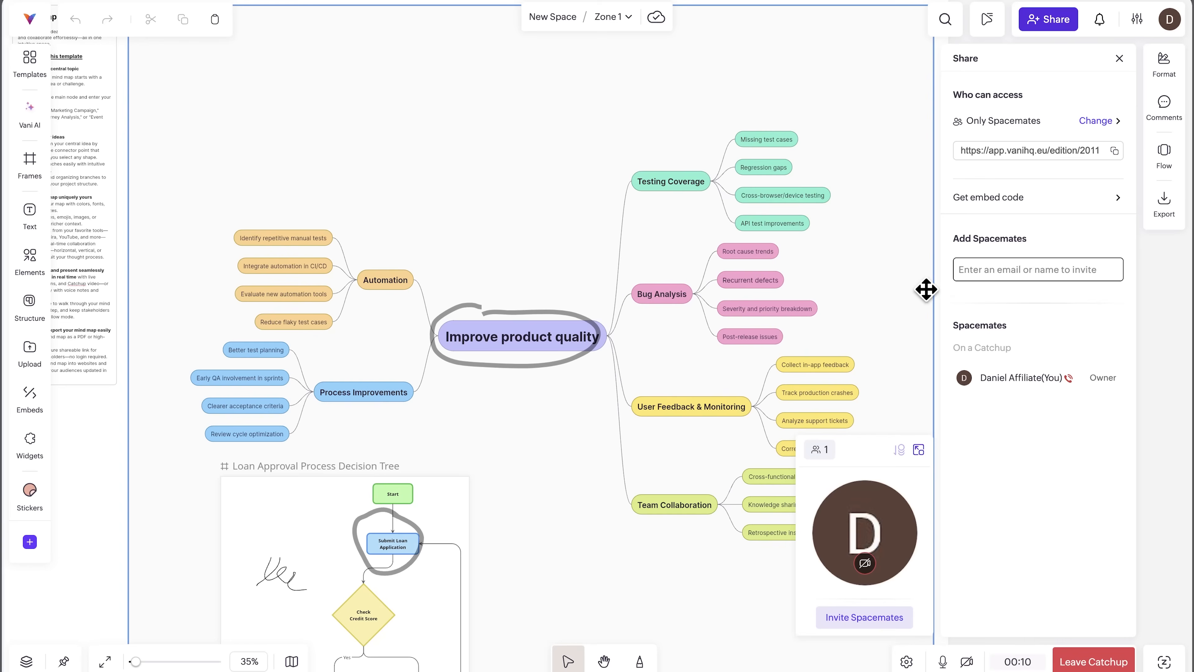
left_click(1120, 58)
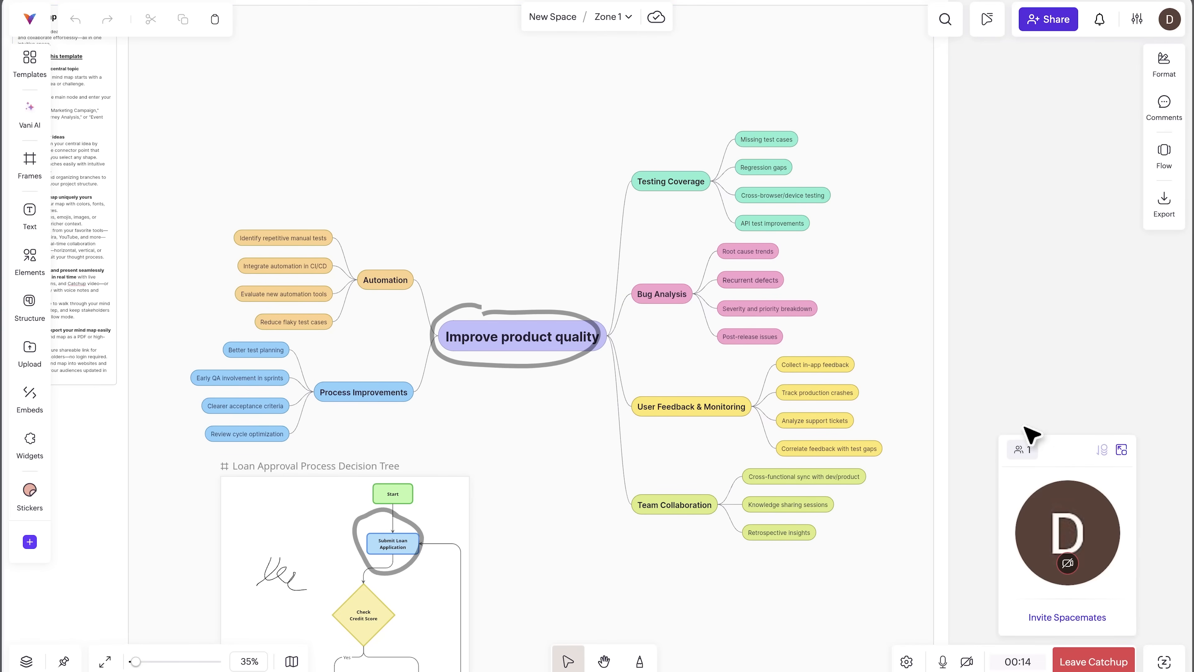
Step: Leave the Catchup after checking its device settings, and rate it with the heart-eyes emoji
left_click(906, 662)
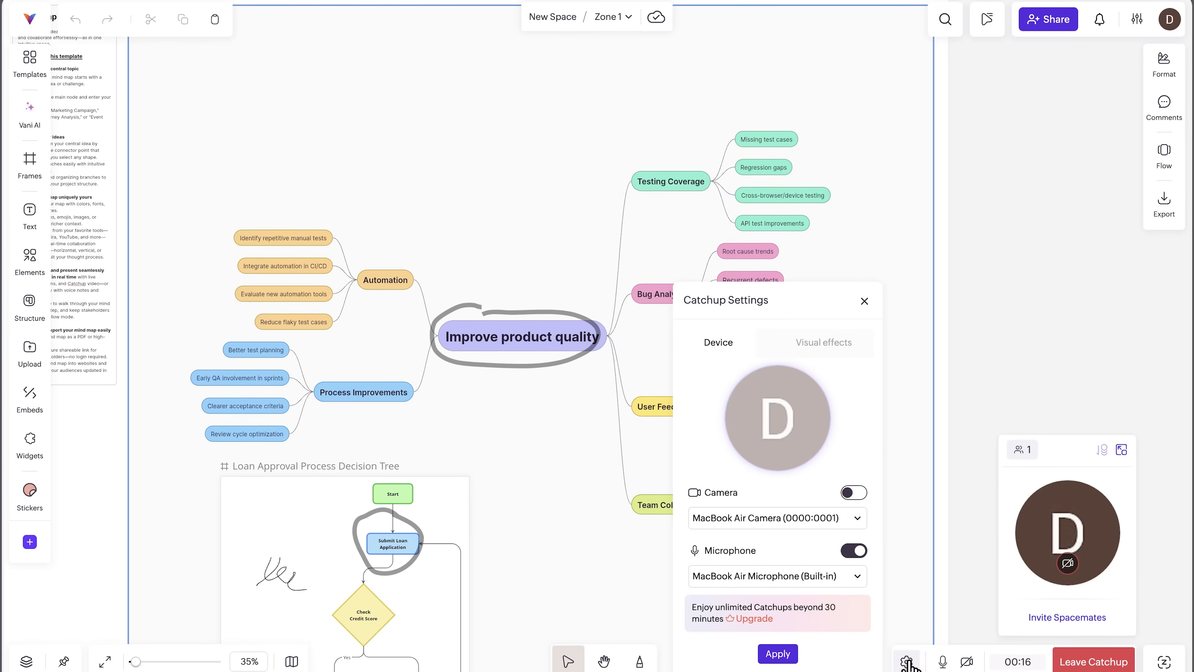
left_click(865, 303)
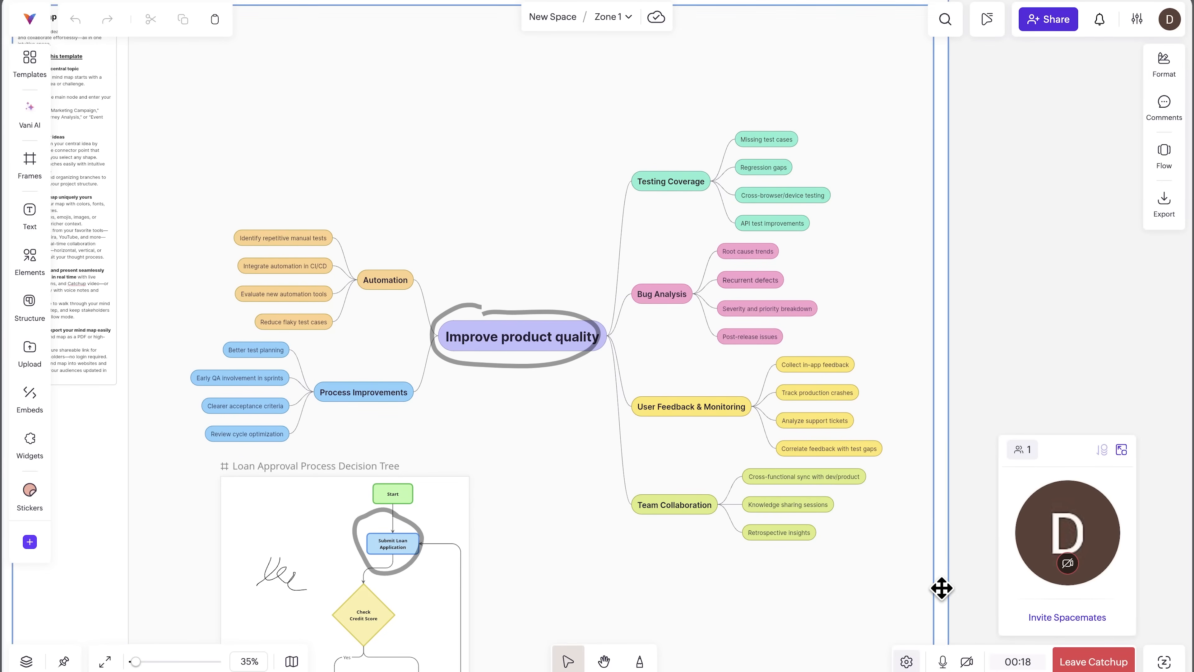
left_click(1083, 663)
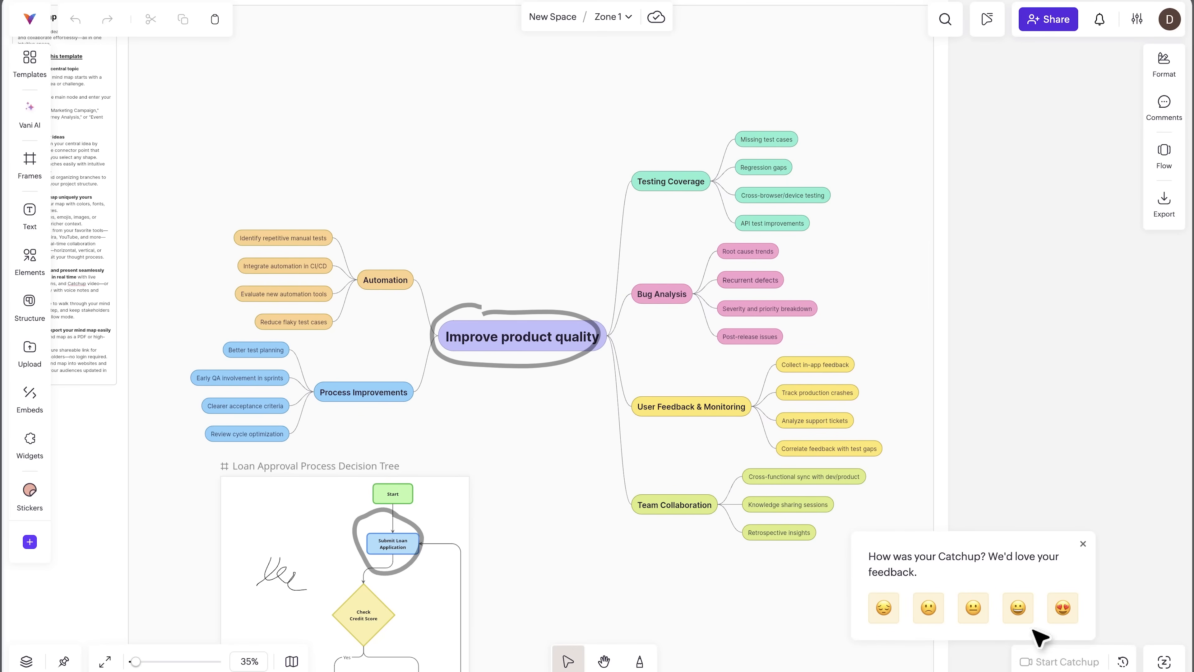
left_click(1061, 607)
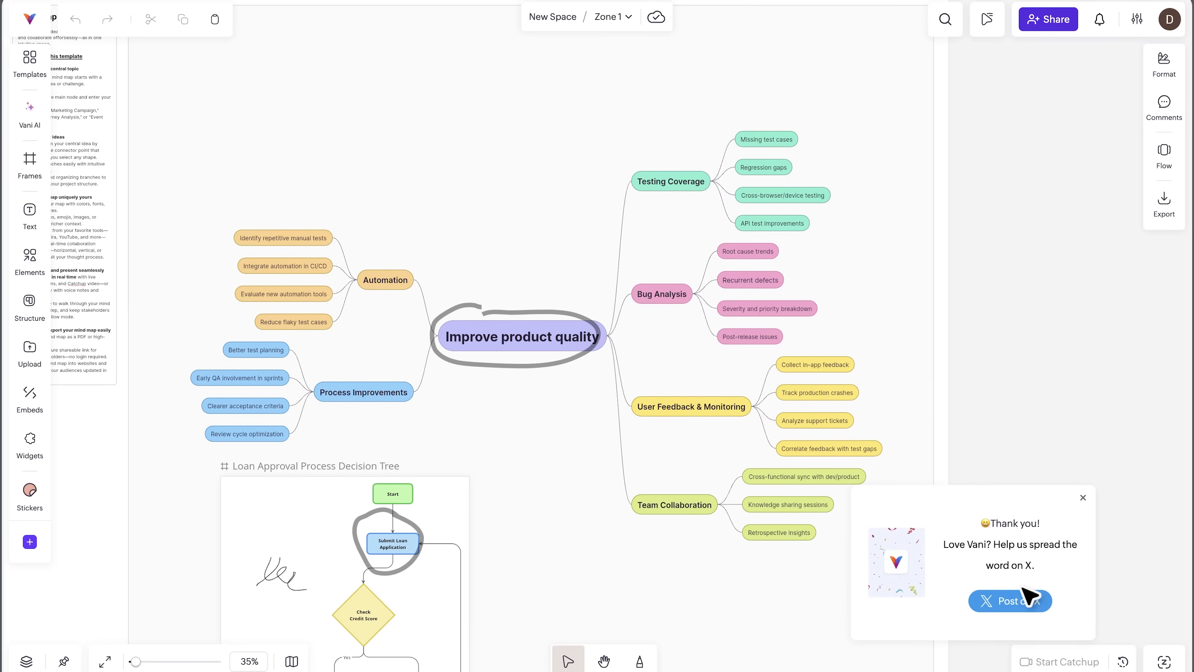
Step: Hide the whiteboard's interface so that only the canvas with the mind map is shown
left_click(1169, 665)
left_click(1162, 665)
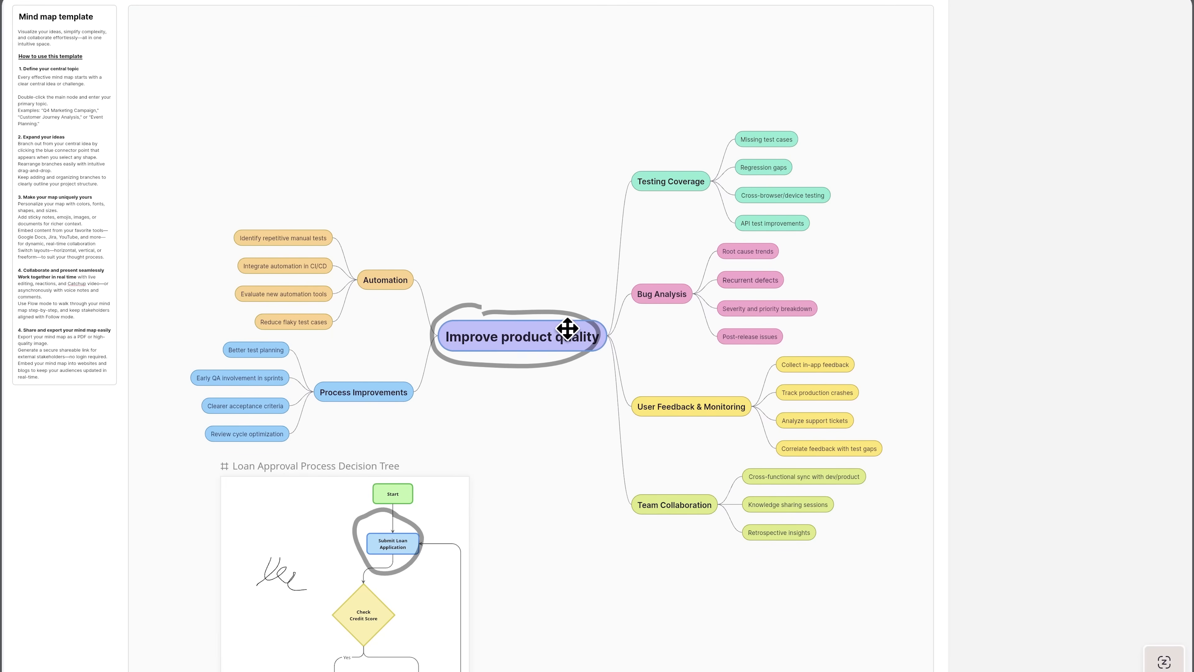
mouse_move(688, 180)
left_mouse_down()
mouse_move(689, 206)
mouse_move(680, 166)
mouse_move(677, 179)
mouse_move(669, 171)
left_mouse_up()
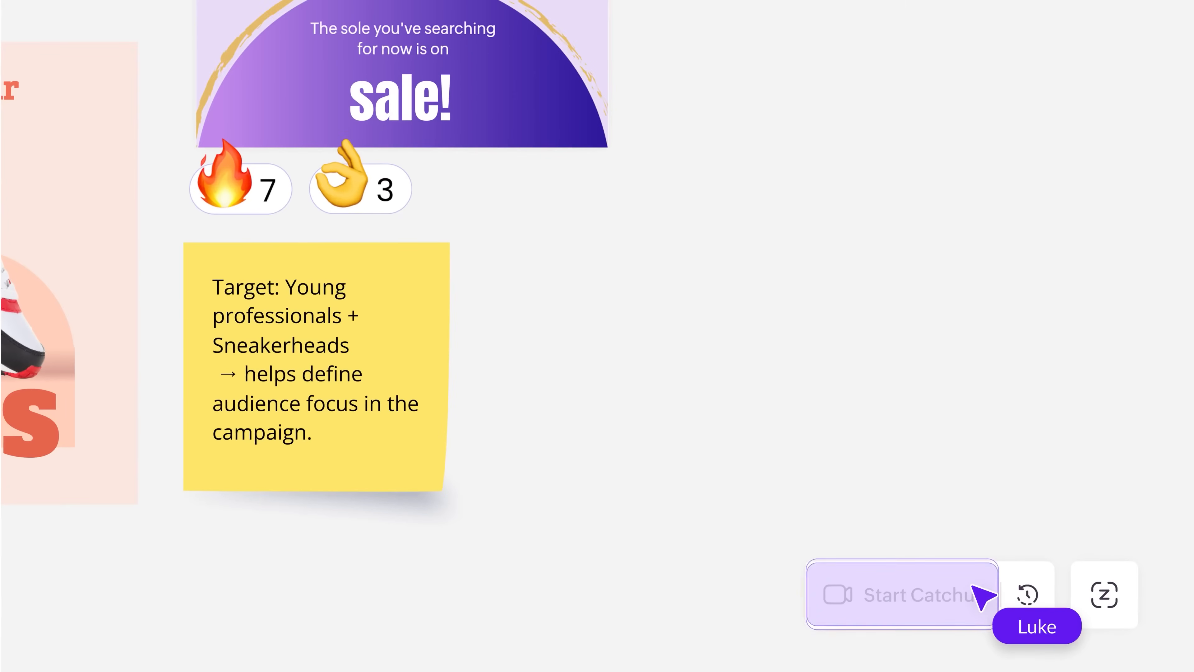
left_click(972, 587)
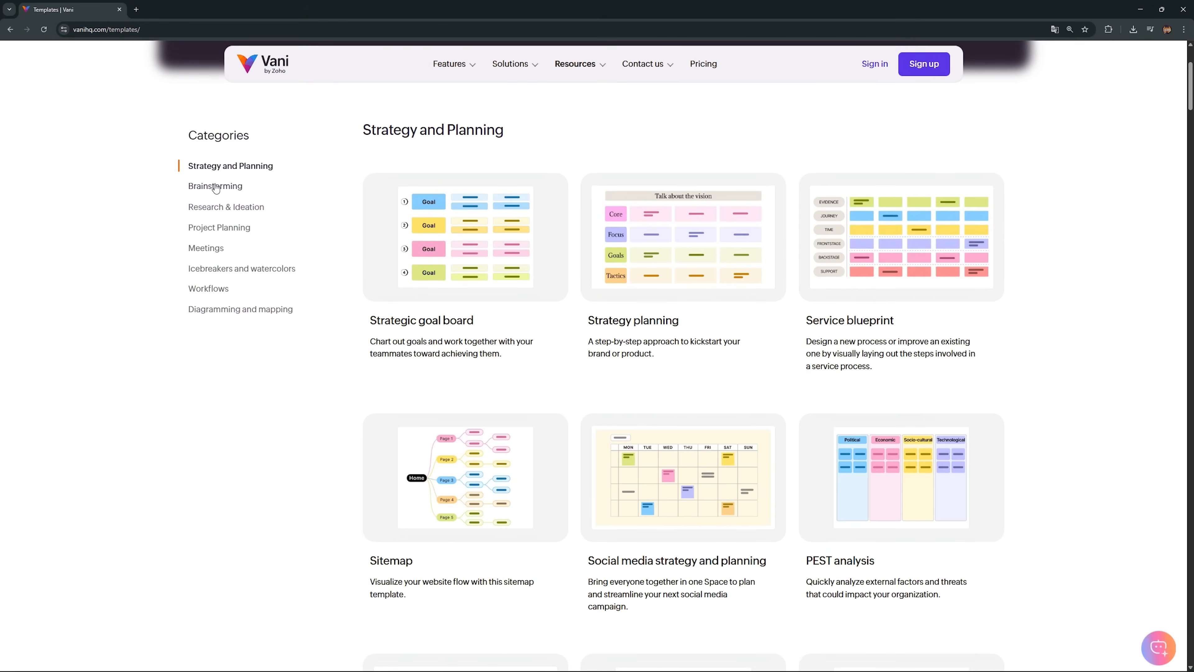
Step: Browse the Brainstorming, Research & Ideation and Project Planning categories on the Vani website's templates page
left_click(215, 181)
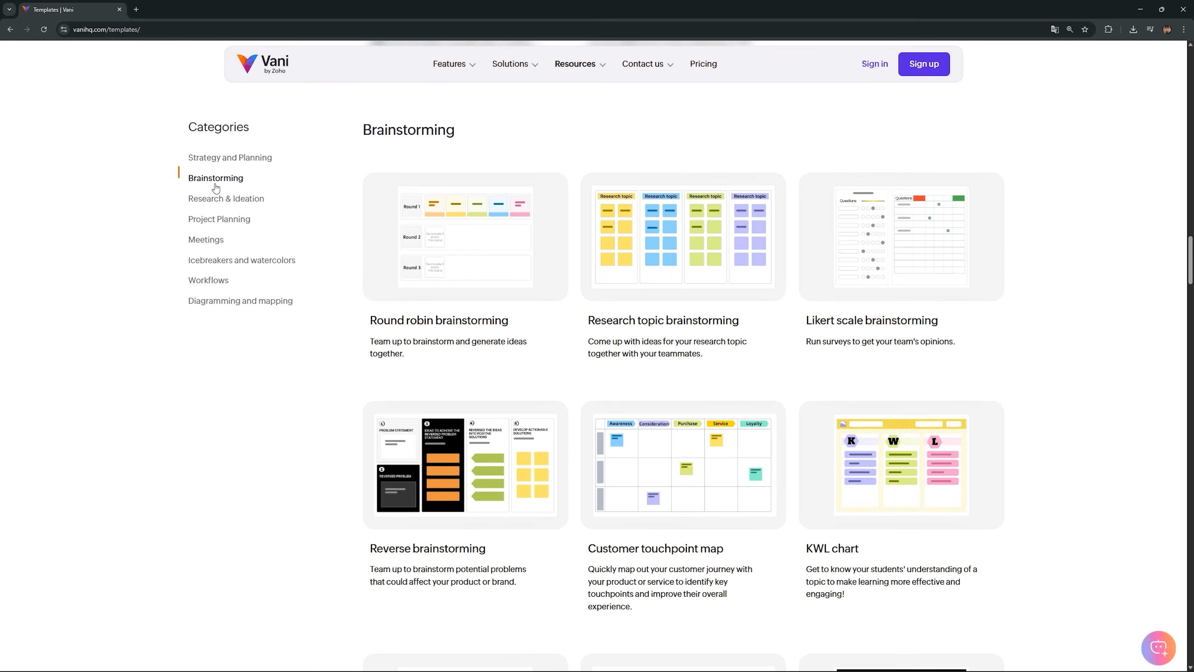
left_click(213, 199)
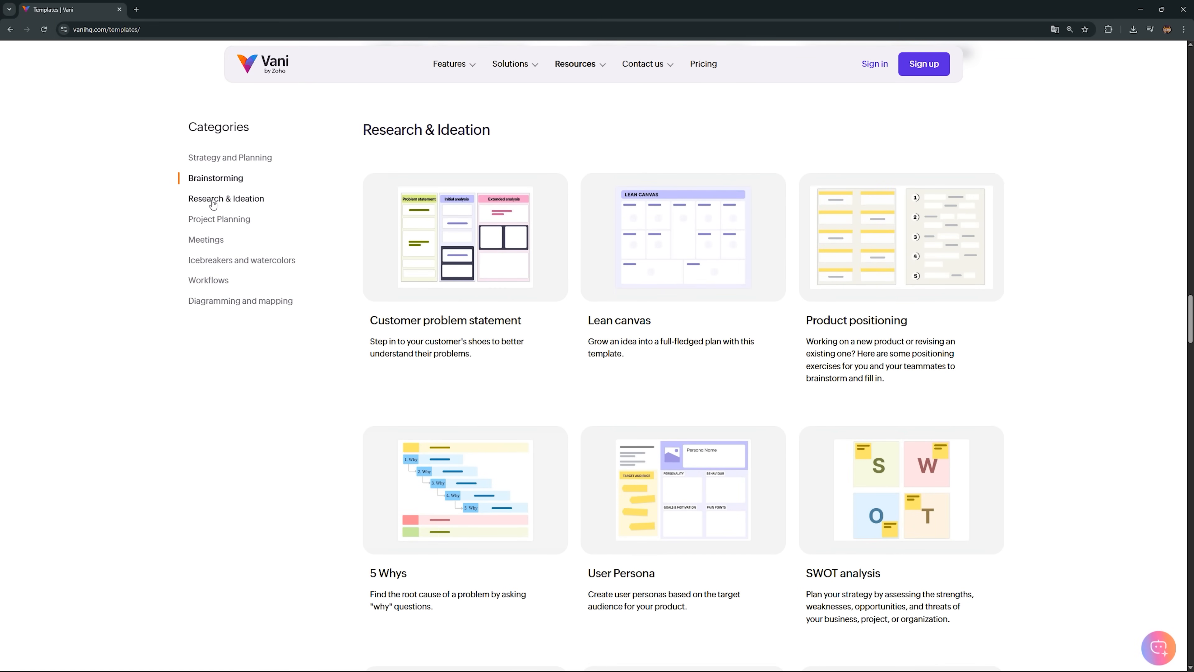
left_click(210, 219)
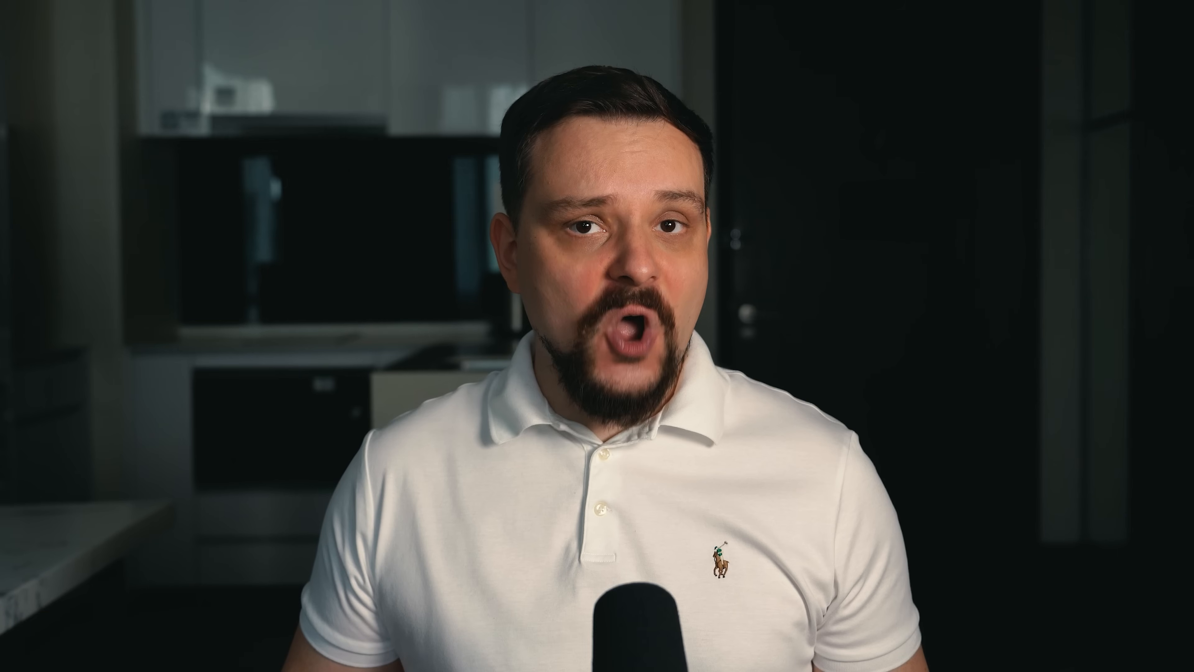